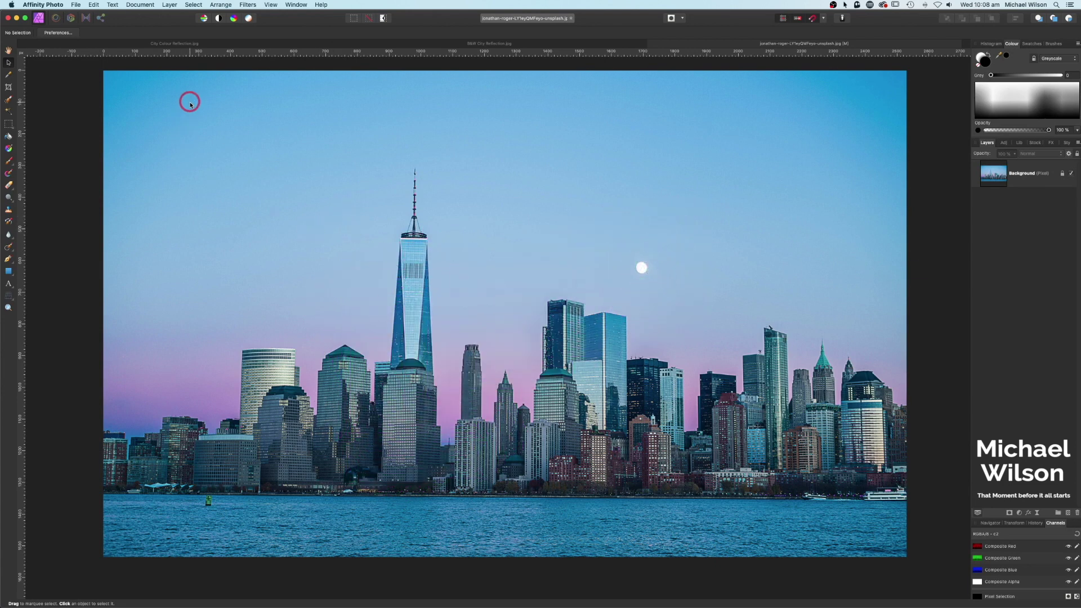
- View the finished colour and black-and-white city reflection images, and return to the original skyline photo
{"action": "left_click", "coordinate": [145, 45]}
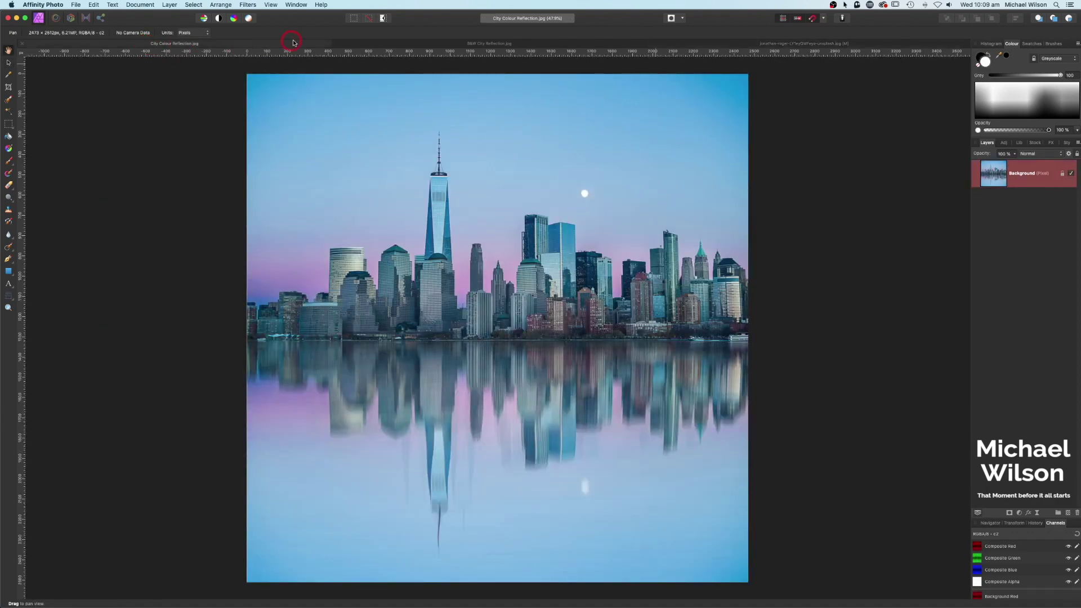
{"action": "left_click", "coordinate": [377, 45]}
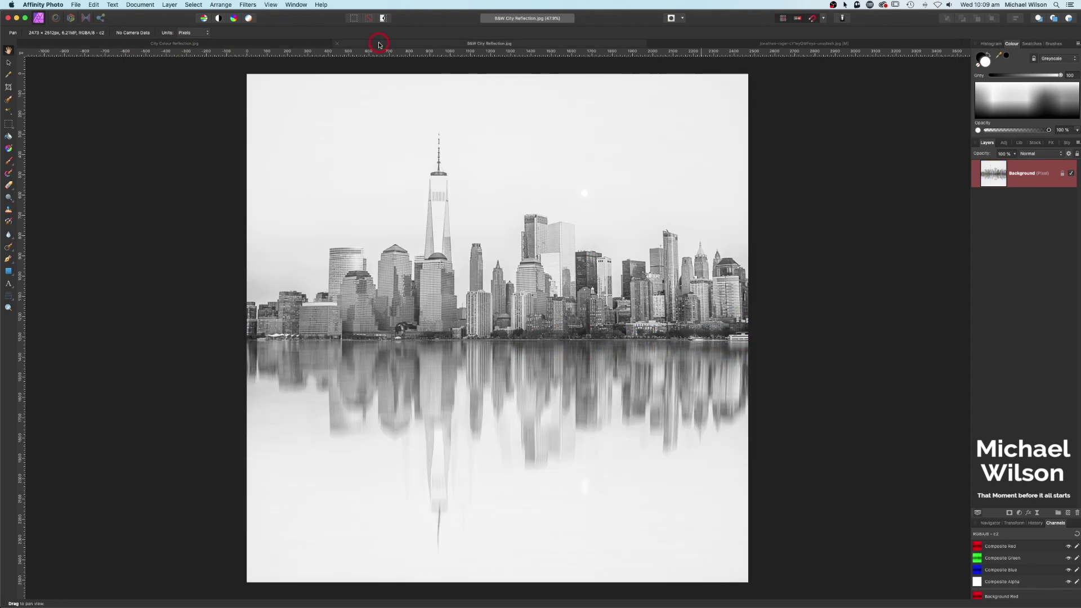
{"action": "left_click", "coordinate": [713, 45]}
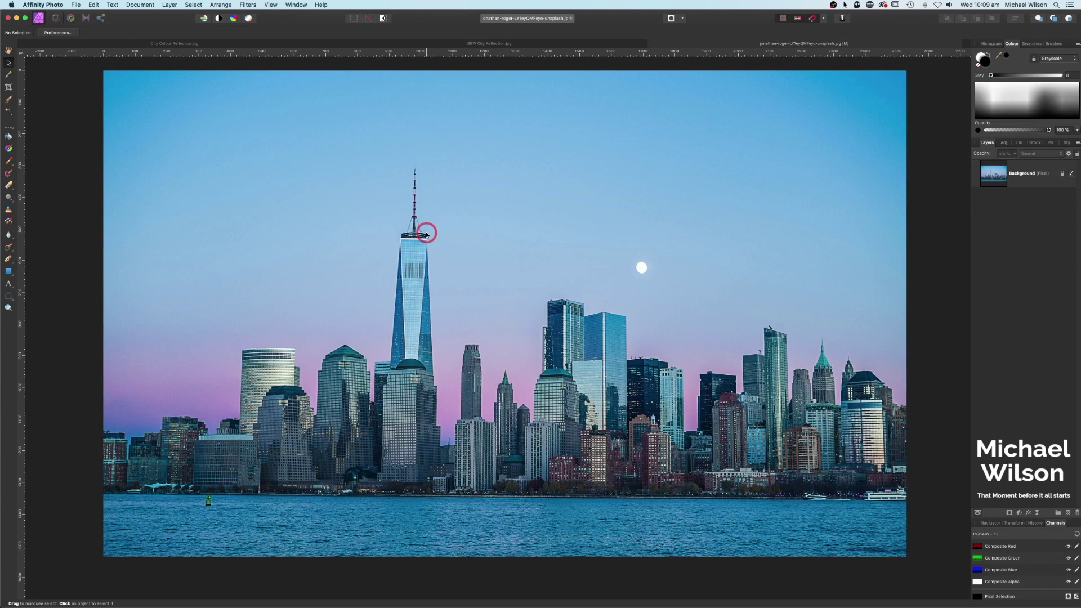
- Duplicate the Background layer of the skyline photo
{"action": "left_click", "coordinate": [994, 174]}
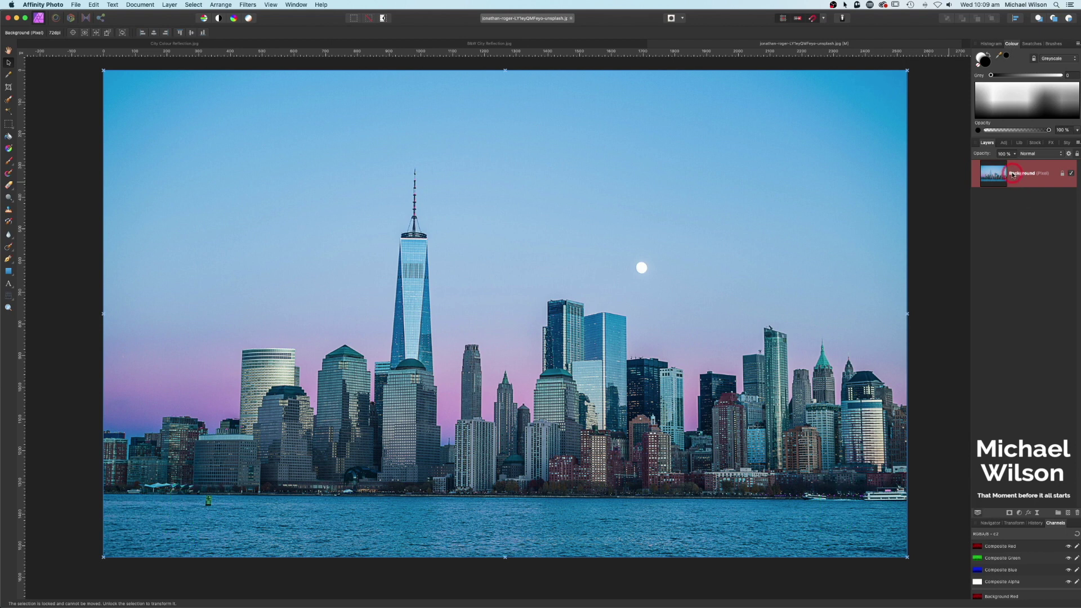
{"action": "key", "text": "super+j"}
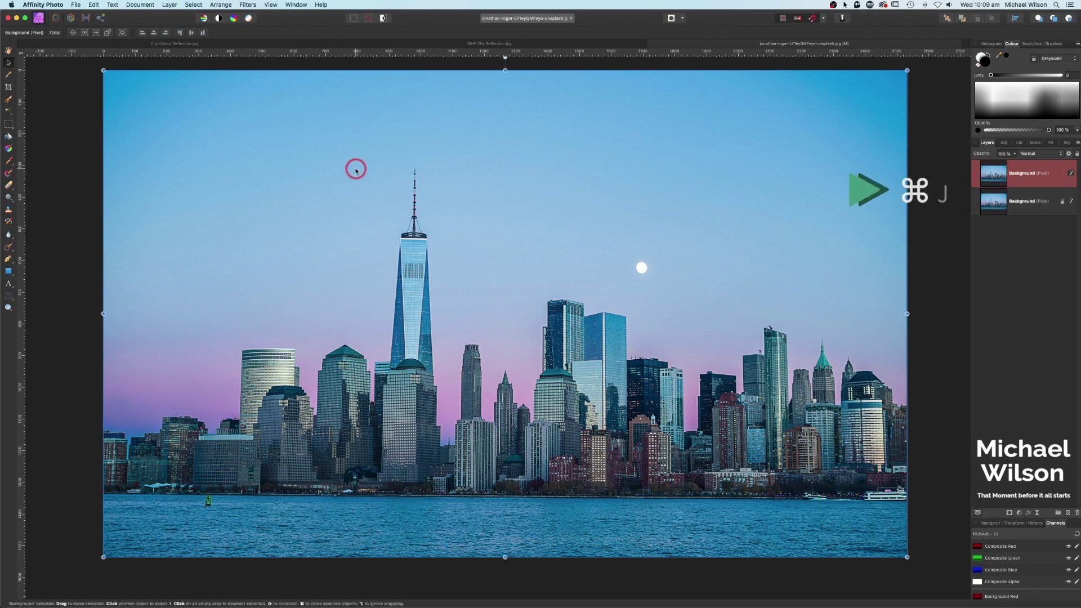
- Straighten the photo with the Crop tool, using the waterline below the buildings as the horizontal reference
{"action": "key", "text": "super+minus"}
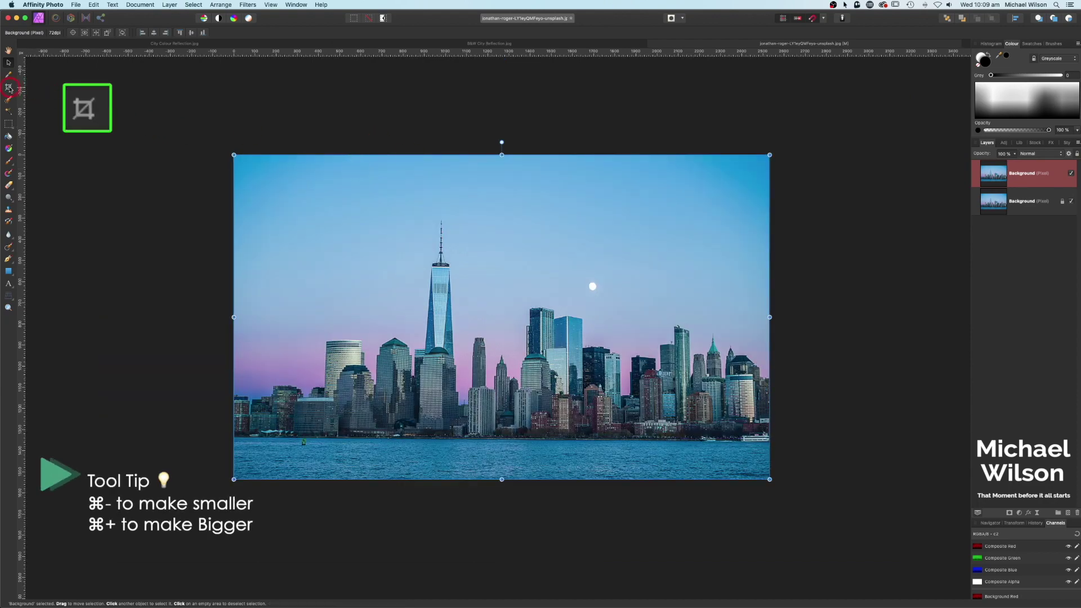
{"action": "left_click", "coordinate": [9, 88]}
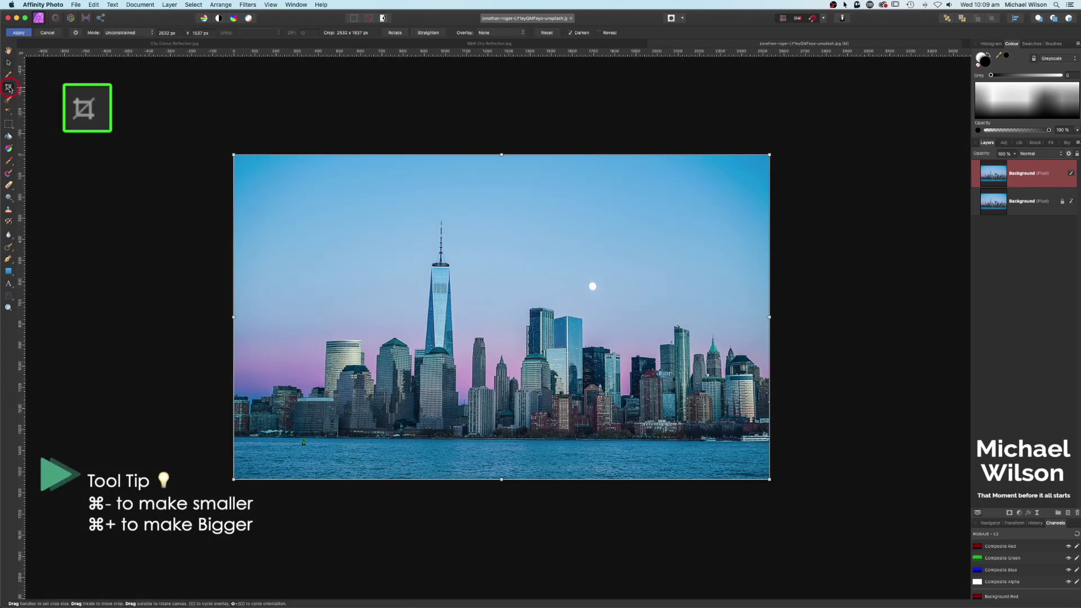
{"action": "left_click", "coordinate": [427, 34]}
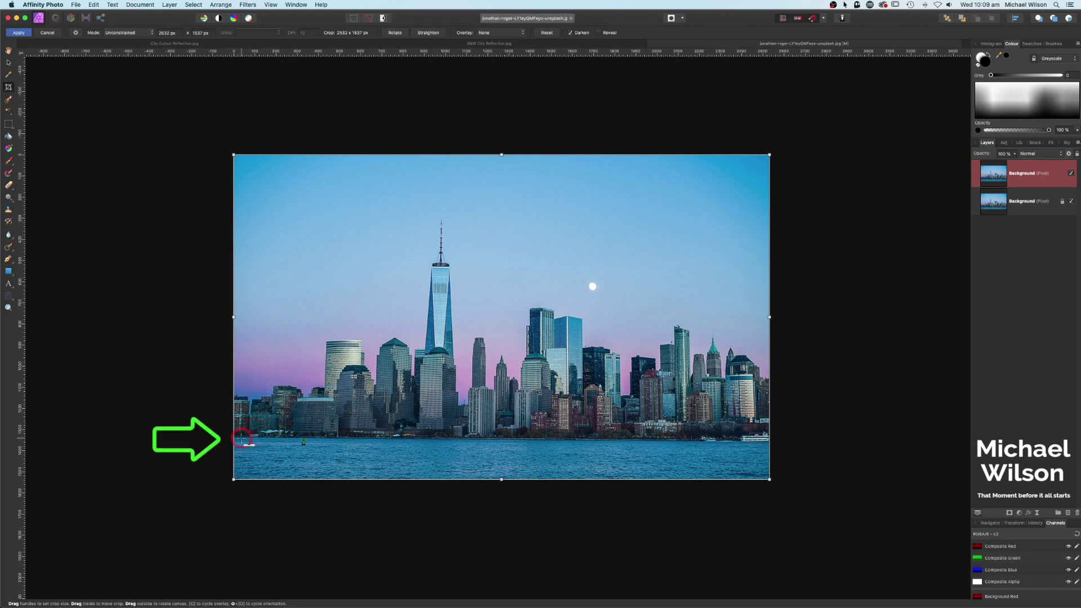
{"action": "left_click_drag", "start_coordinate": [234, 437], "coordinate": [778, 443]}
{"action": "left_click_drag", "start_coordinate": [235, 446], "coordinate": [391, 449]}
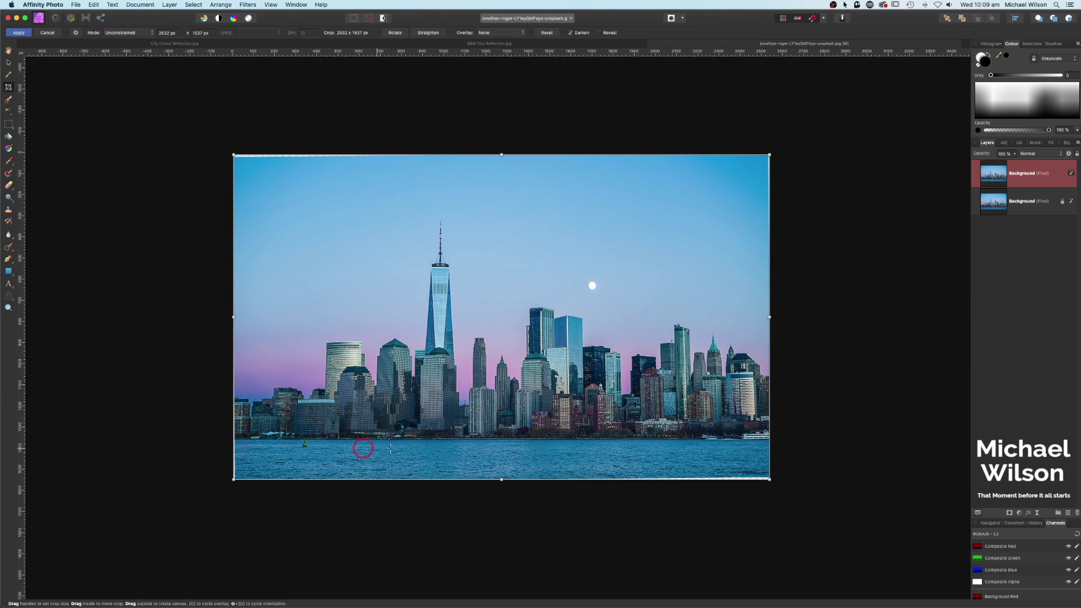
- Crop all four edges slightly inward to remove the gaps left by straightening, giving a 2491 x 1489 px image
{"action": "key", "text": "c"}
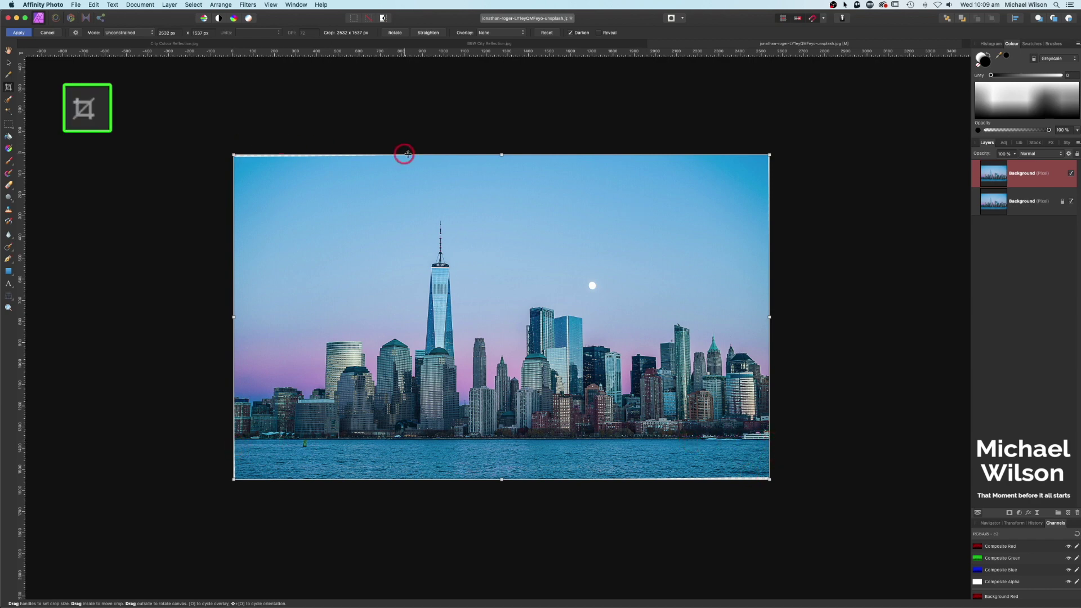
{"action": "left_click_drag", "start_coordinate": [503, 157], "coordinate": [502, 160]}
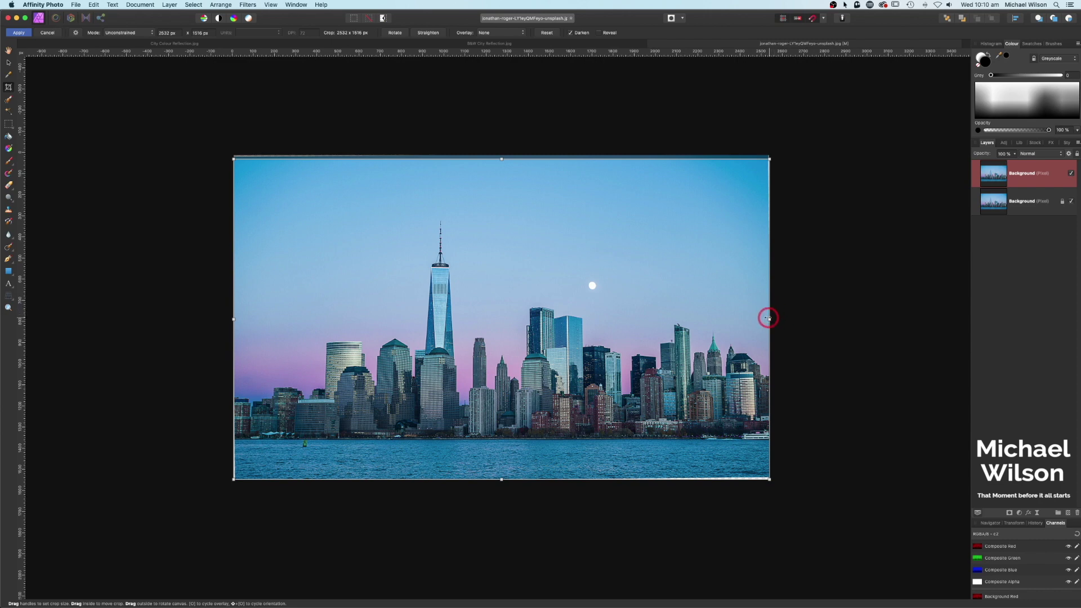
{"action": "left_click_drag", "start_coordinate": [768, 318], "coordinate": [766, 318]}
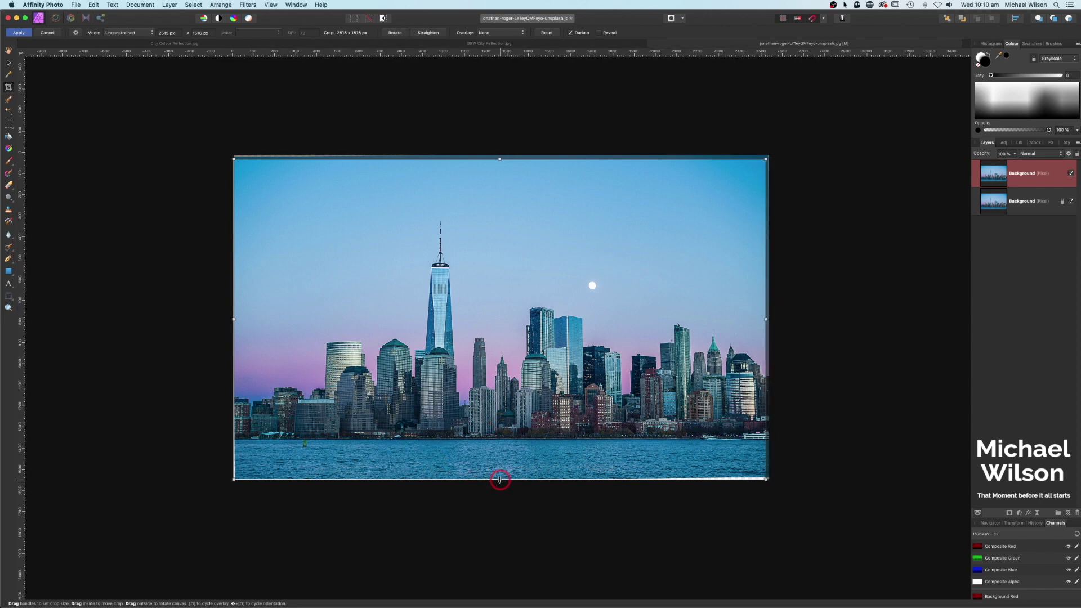
{"action": "left_click_drag", "start_coordinate": [500, 480], "coordinate": [499, 475]}
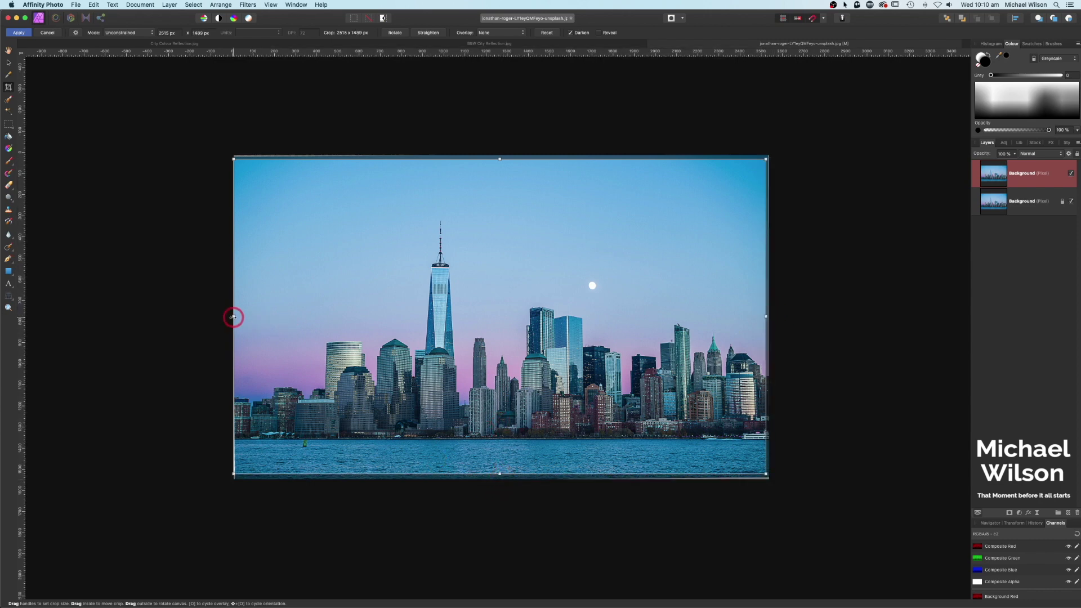
{"action": "left_click_drag", "start_coordinate": [234, 316], "coordinate": [239, 316]}
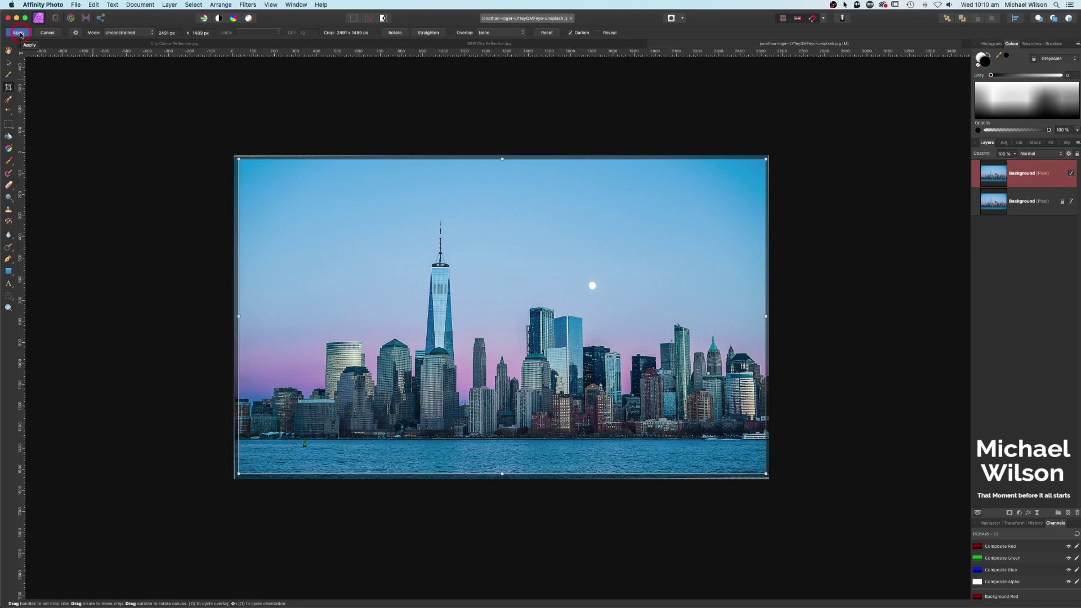
{"action": "left_click", "coordinate": [19, 33]}
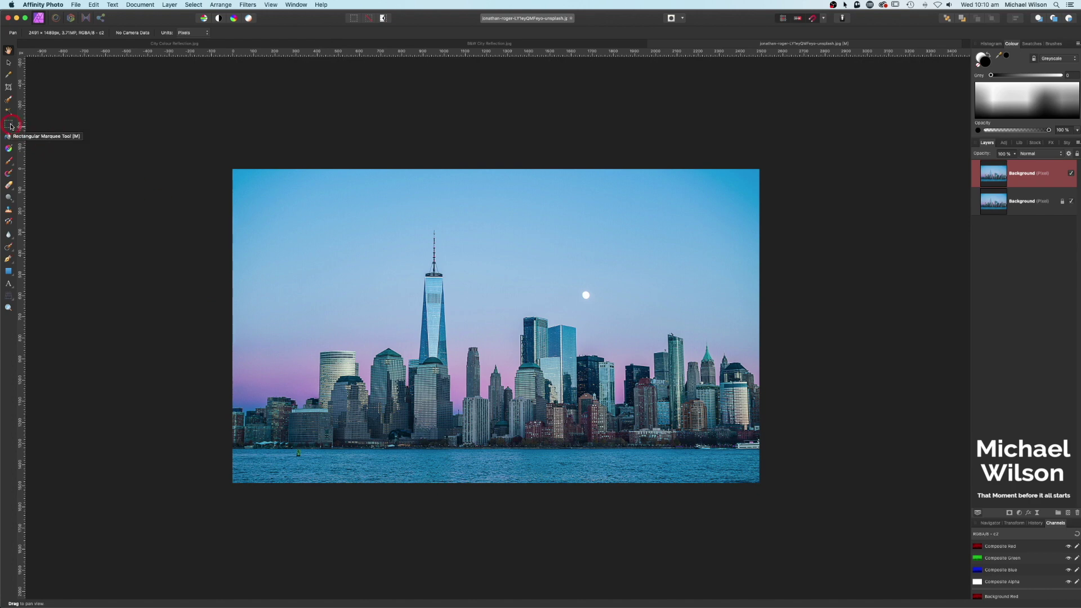
- Select the sky and skyline across the full image width down to the waterline with the Rectangular Marquee tool, checking the lower edge up close
{"action": "left_click", "coordinate": [9, 124]}
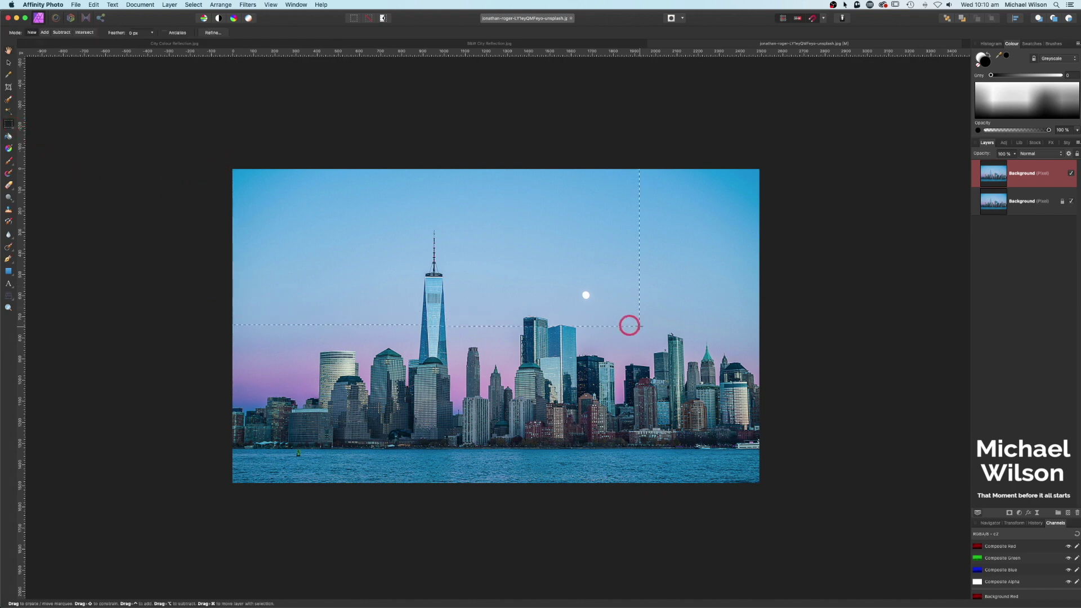
{"action": "left_click", "coordinate": [757, 389]}
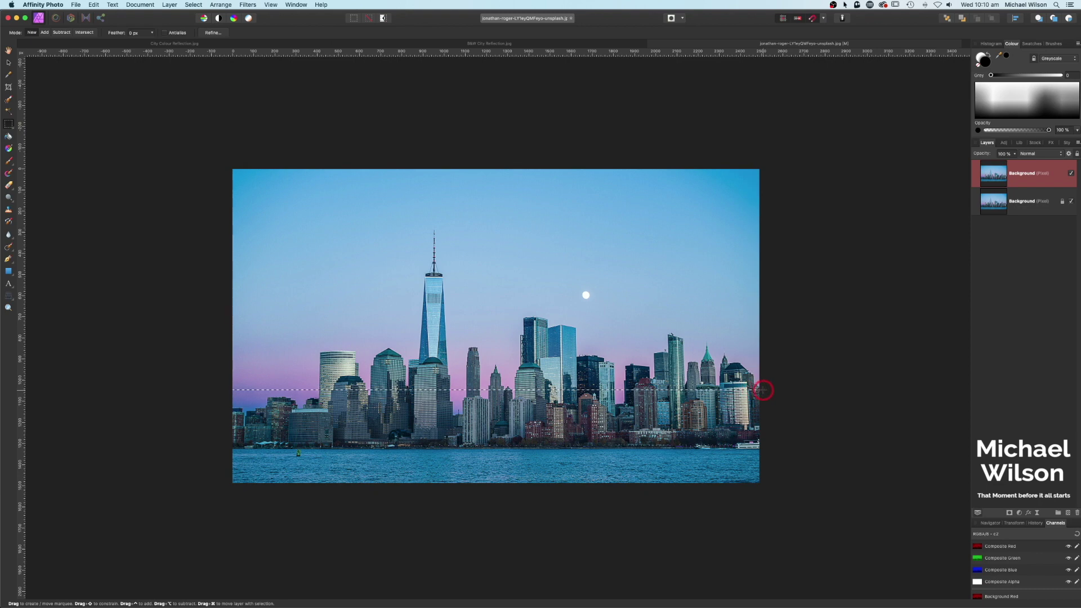
{"action": "left_click_drag", "start_coordinate": [767, 401], "coordinate": [769, 449]}
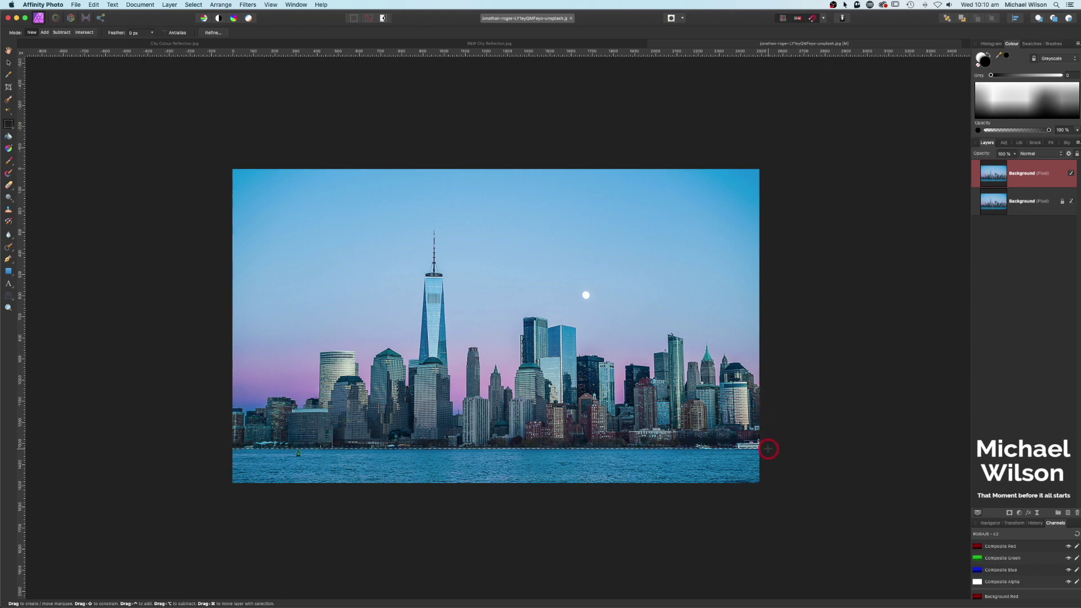
{"action": "key", "text": "super+plus"}
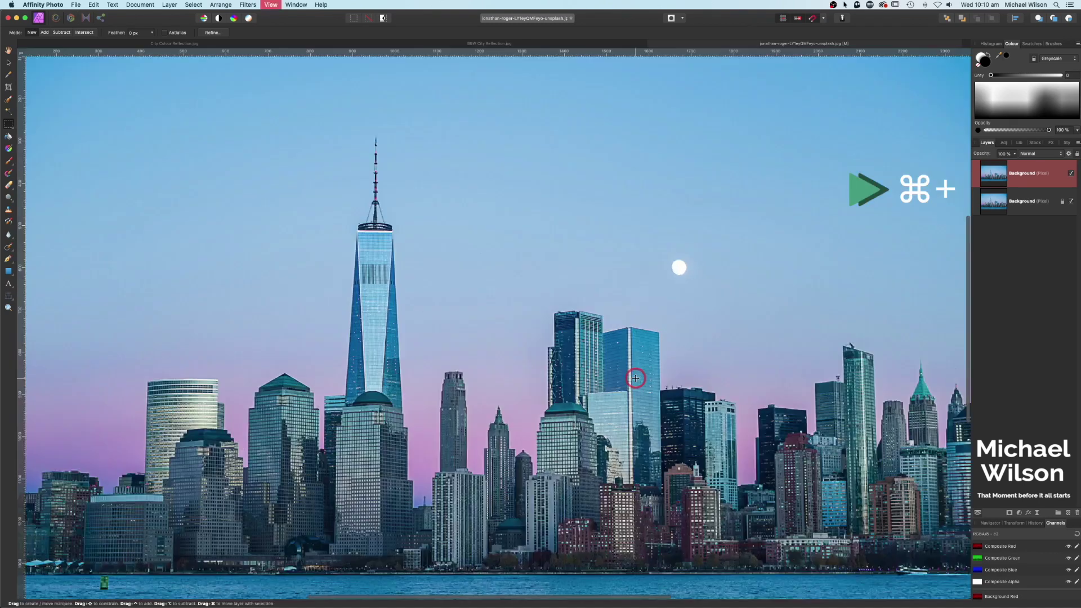
{"action": "key", "text": "super+plus"}
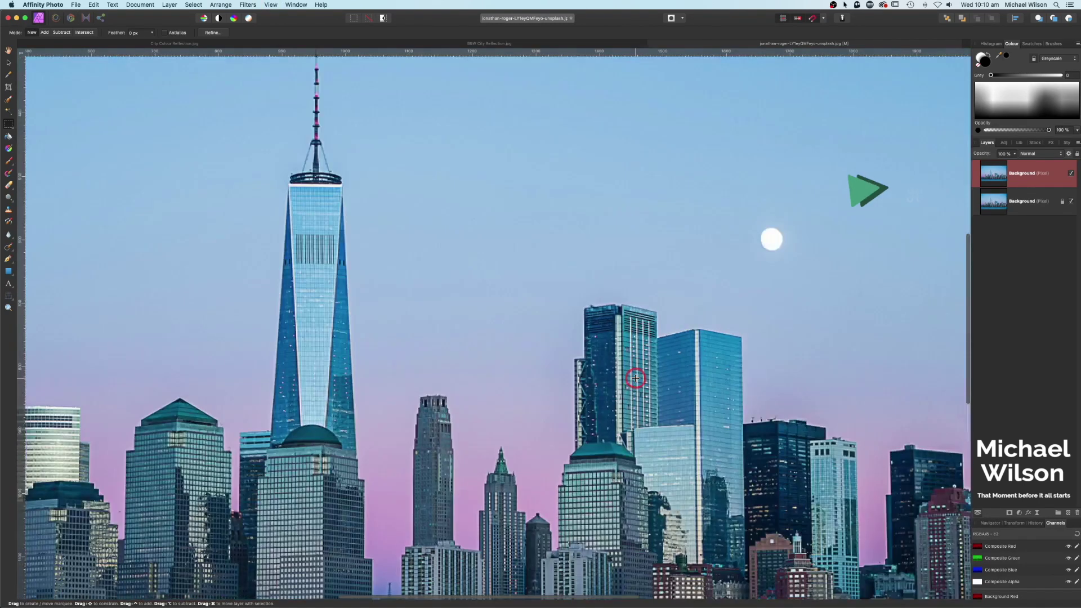
{"action": "key", "text": "space"}
{"action": "left_click_drag", "start_coordinate": [529, 428], "coordinate": [555, 159]}
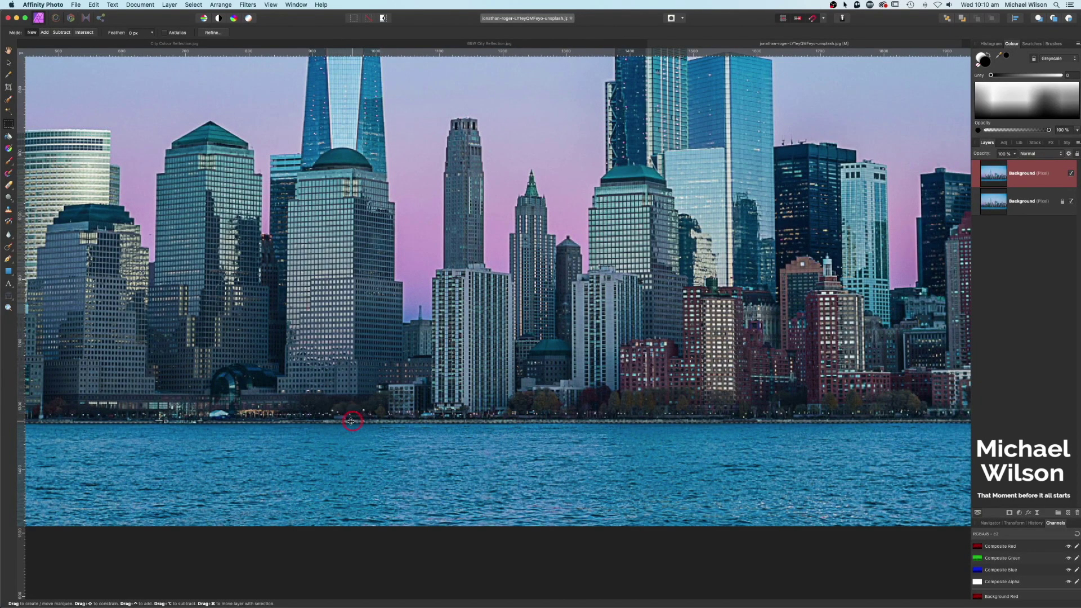
- Copy the selected sky and skyline to a new layer, duplicate that layer once, and clear the selection
{"action": "key", "text": "super+0"}
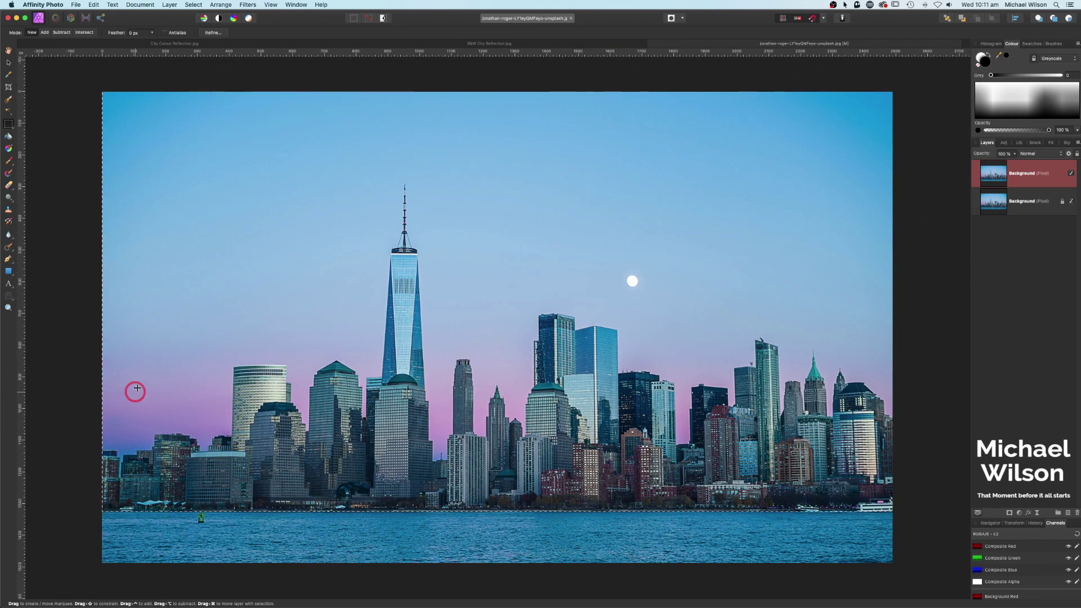
{"action": "key", "text": "super+j"}
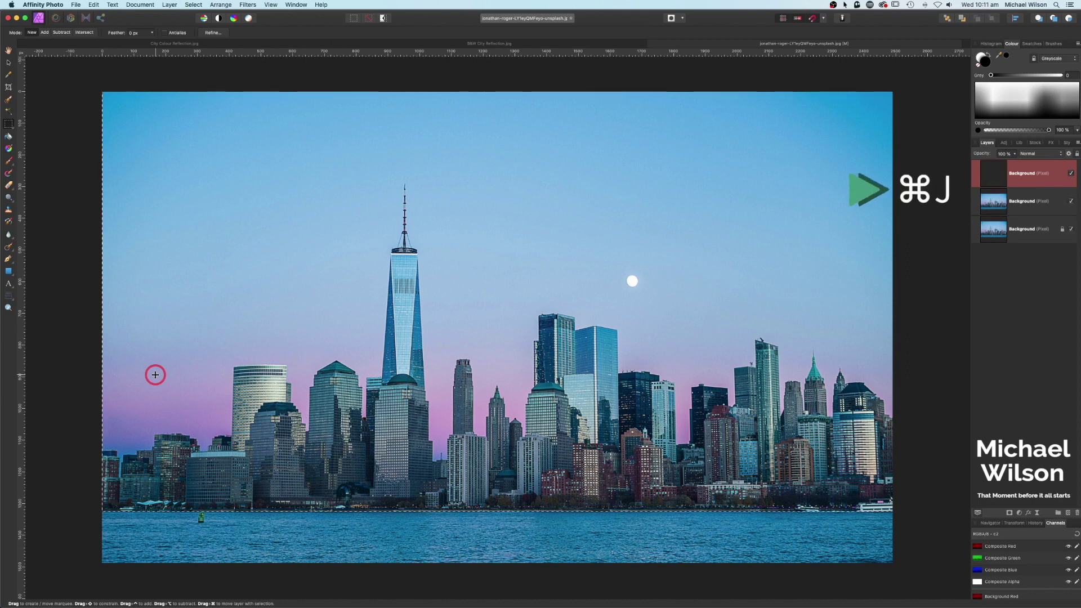
{"action": "key", "text": "super+j"}
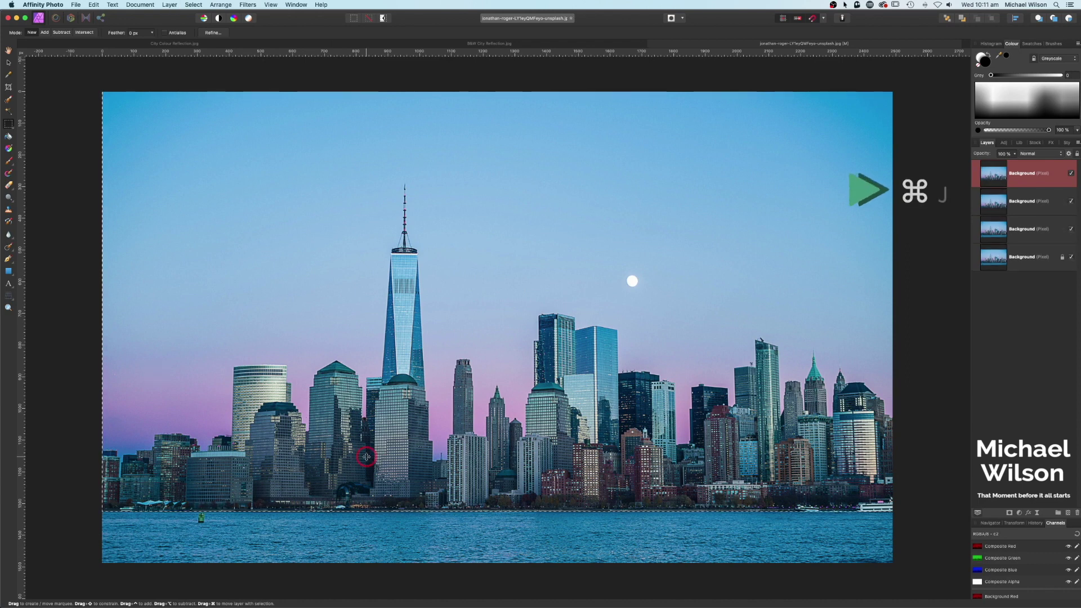
{"action": "key", "text": "super+d"}
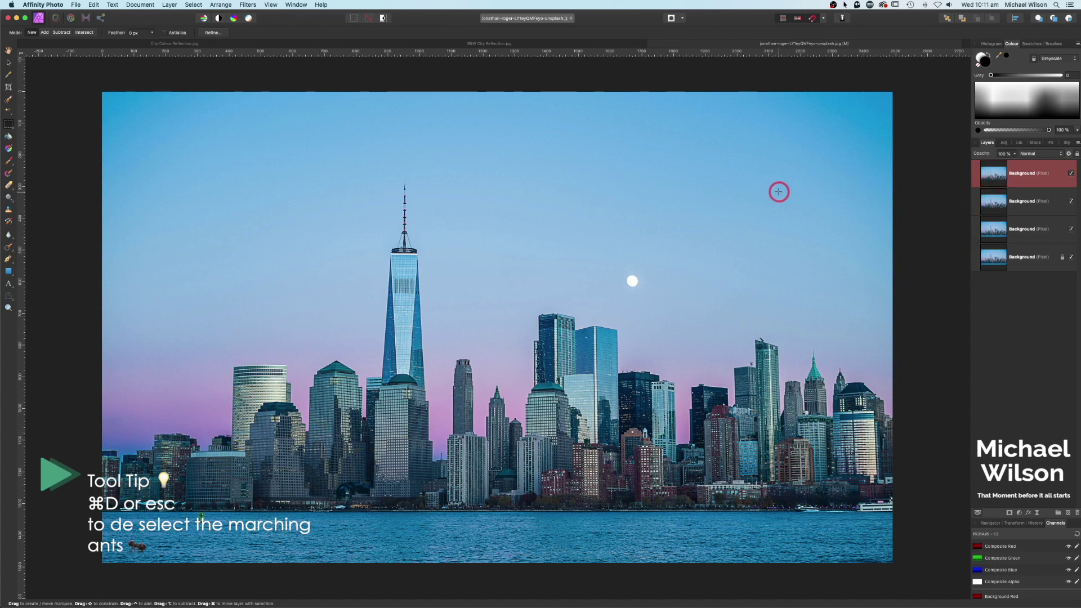
- Extend the canvas downward with the Crop tool to a height of about 2600 px, making room below the water
{"action": "key", "text": "super+minus"}
{"action": "key", "text": "super+minus"}
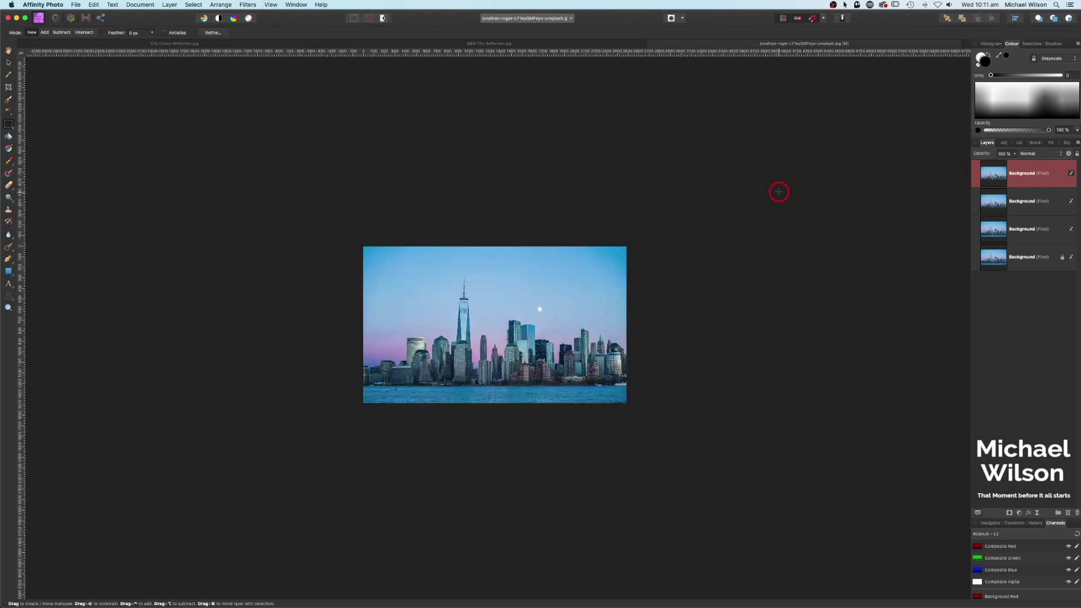
{"action": "scroll", "coordinate": [526, 297], "scroll_direction": "down", "scroll_amount": 3}
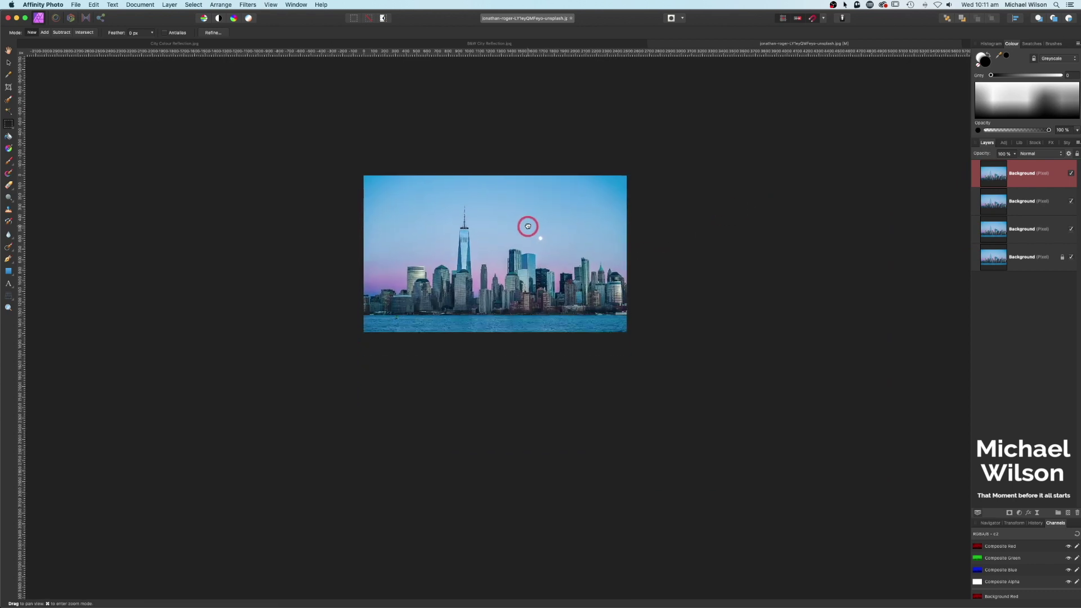
{"action": "left_click", "coordinate": [11, 90]}
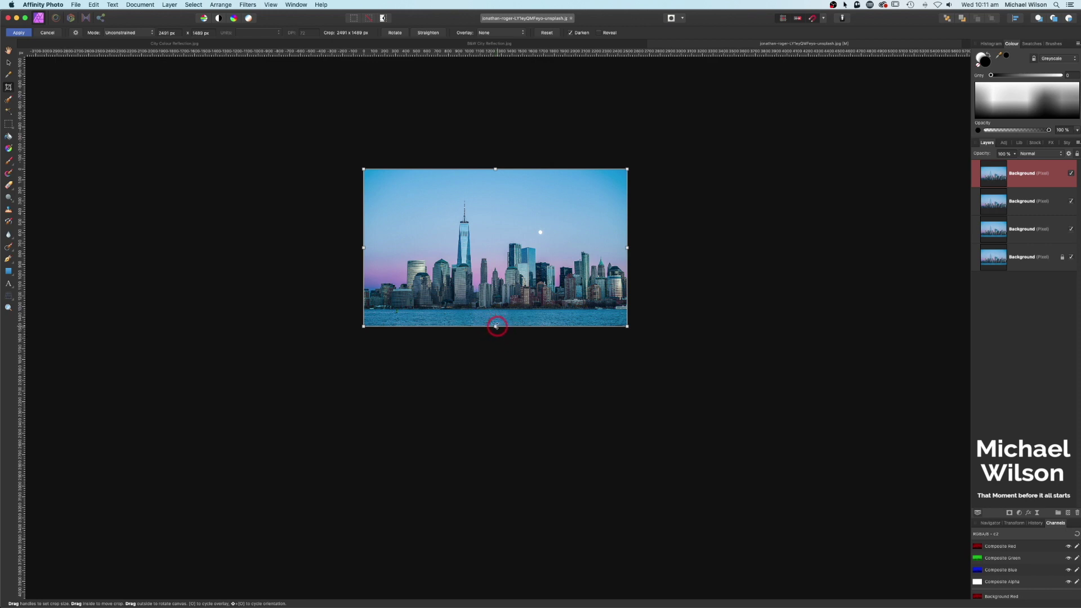
{"action": "left_click_drag", "start_coordinate": [496, 327], "coordinate": [496, 444]}
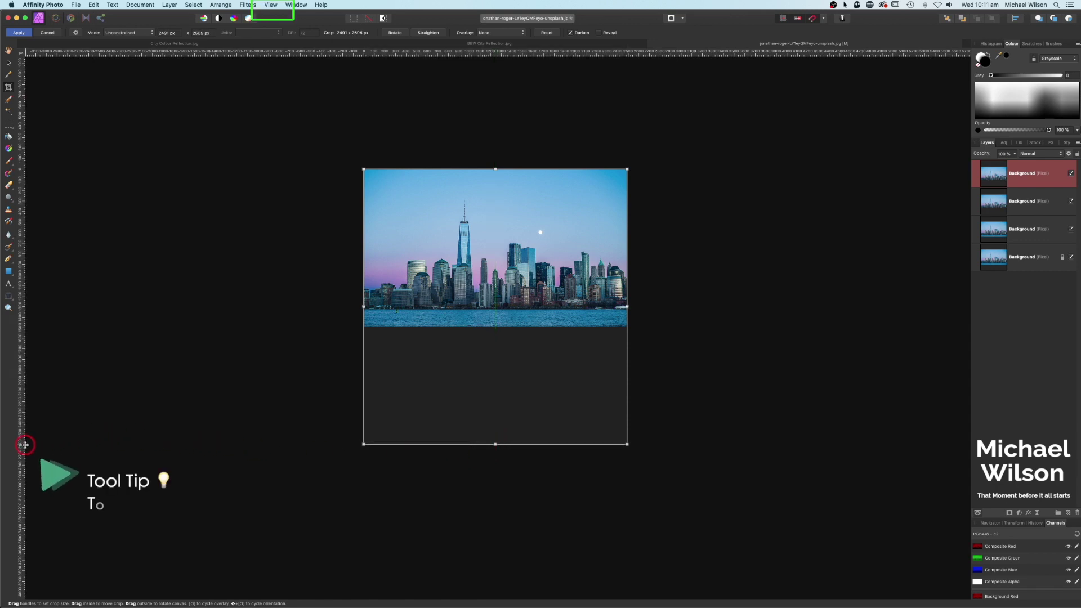
{"action": "left_click", "coordinate": [18, 33]}
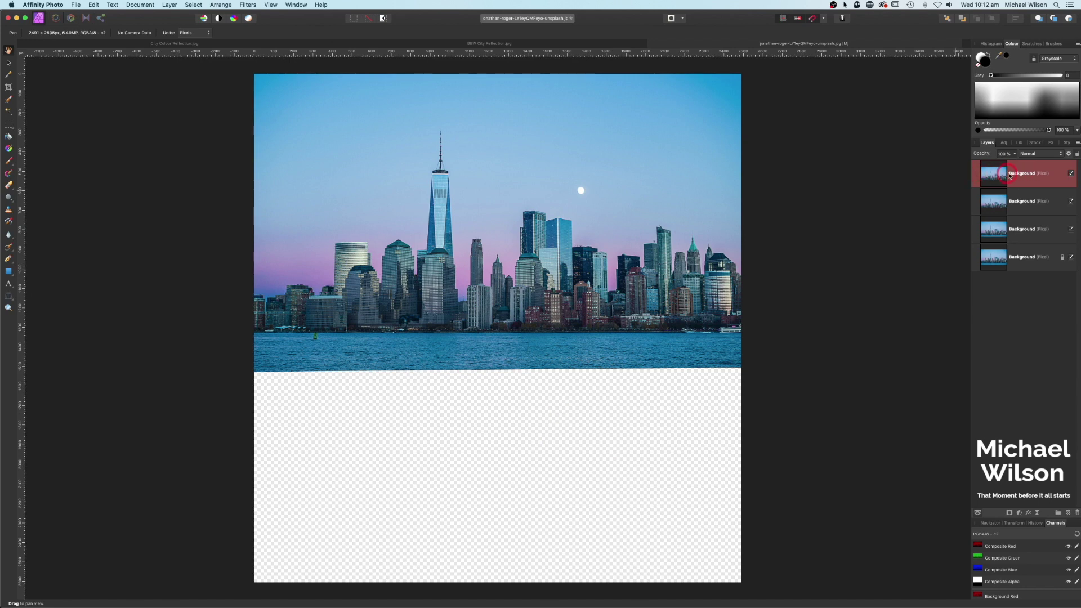
- Flip the topmost sky-and-skyline layer vertically
{"action": "left_click", "coordinate": [9, 64]}
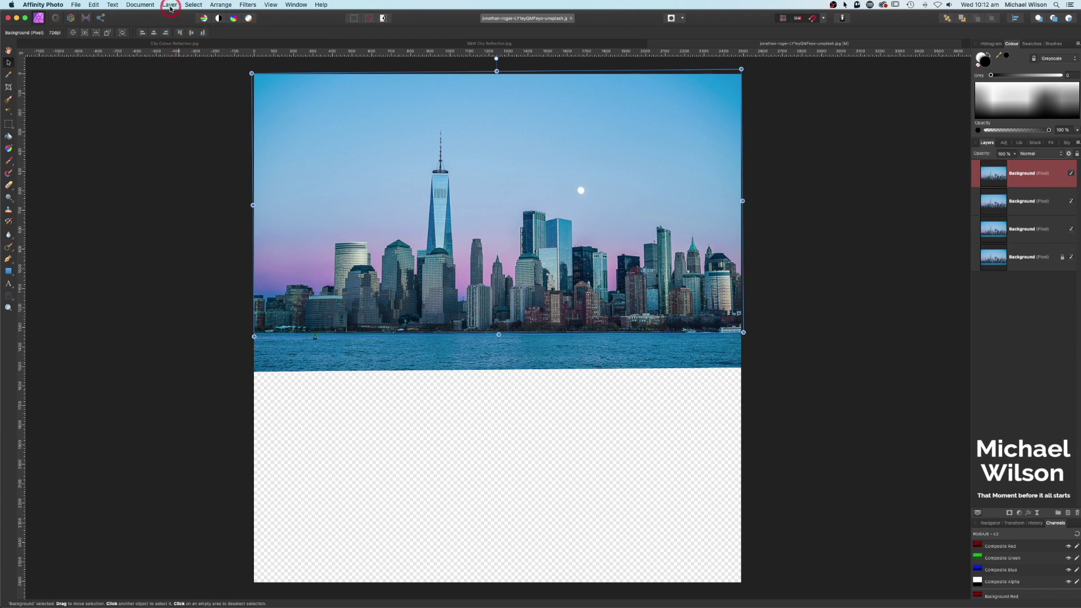
{"action": "left_click", "coordinate": [213, 7]}
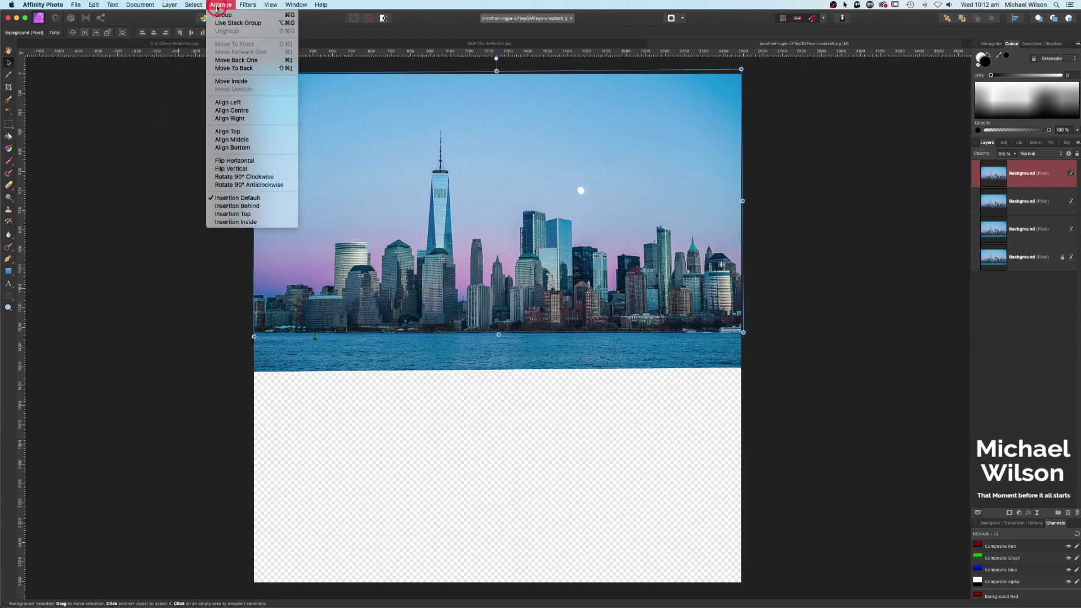
{"action": "left_click", "coordinate": [228, 169]}
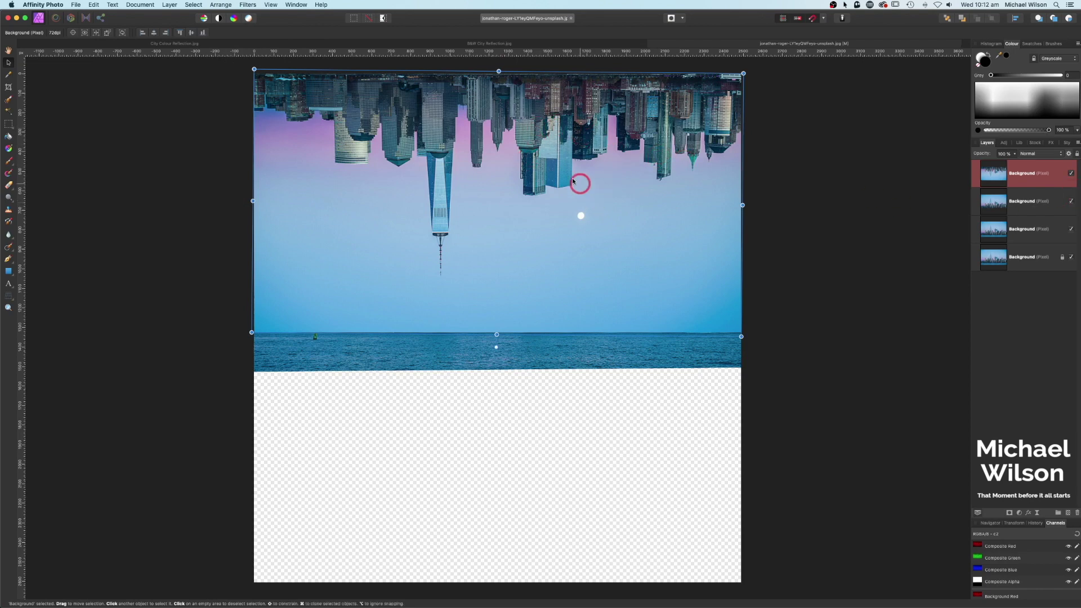
- Move the flipped skyline layer down into the empty canvas so its edge meets the original at the waterline
{"action": "left_click_drag", "start_coordinate": [565, 163], "coordinate": [554, 391]}
{"action": "key", "text": "super+minus"}
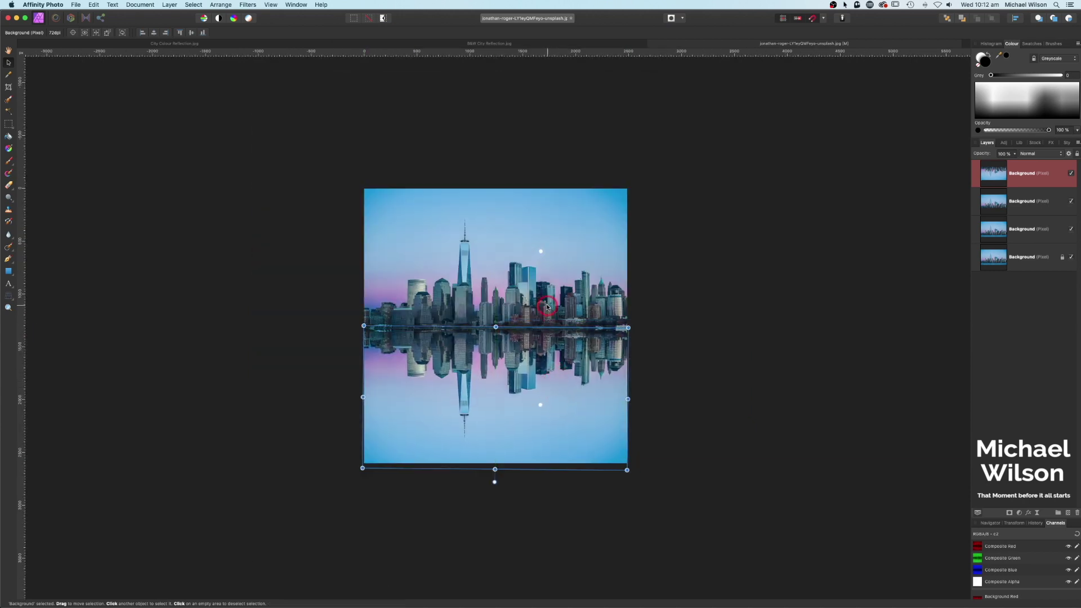
{"action": "key", "text": "super+plus"}
{"action": "key", "text": "super+plus"}
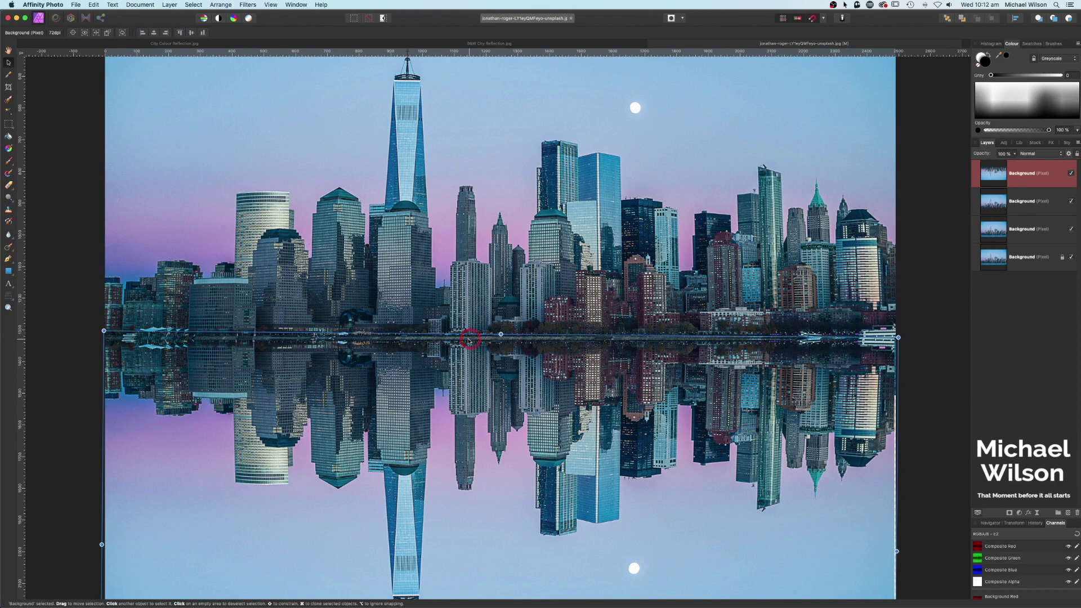
- Nudge the flipped skyline layer slightly up and to the right so the mirrored buildings line up with the originals at the waterline
{"action": "key", "text": "Up"}
{"action": "key", "text": "Up"}
{"action": "key", "text": "Up"}
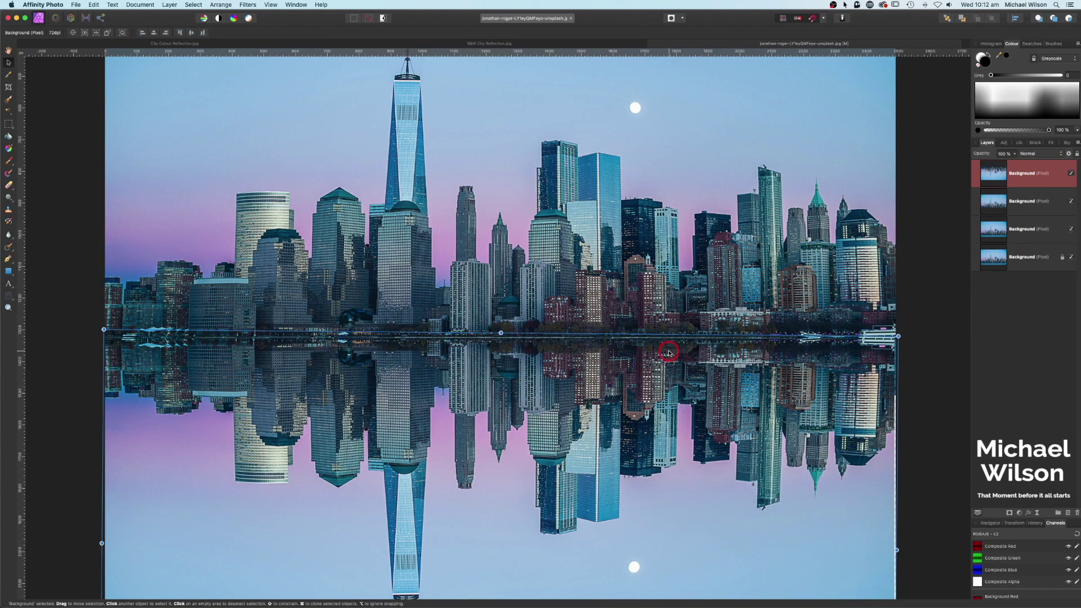
{"action": "key", "text": "Right"}
{"action": "key", "text": "Right"}
{"action": "key", "text": "Right"}
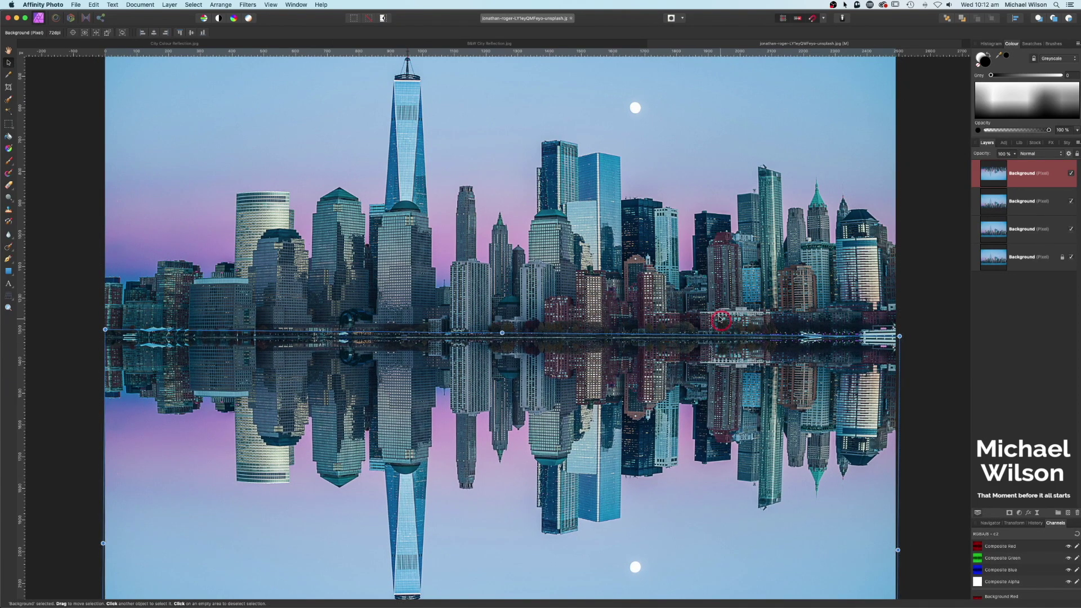
{"action": "key", "text": "super+minus"}
{"action": "key", "text": "super+minus"}
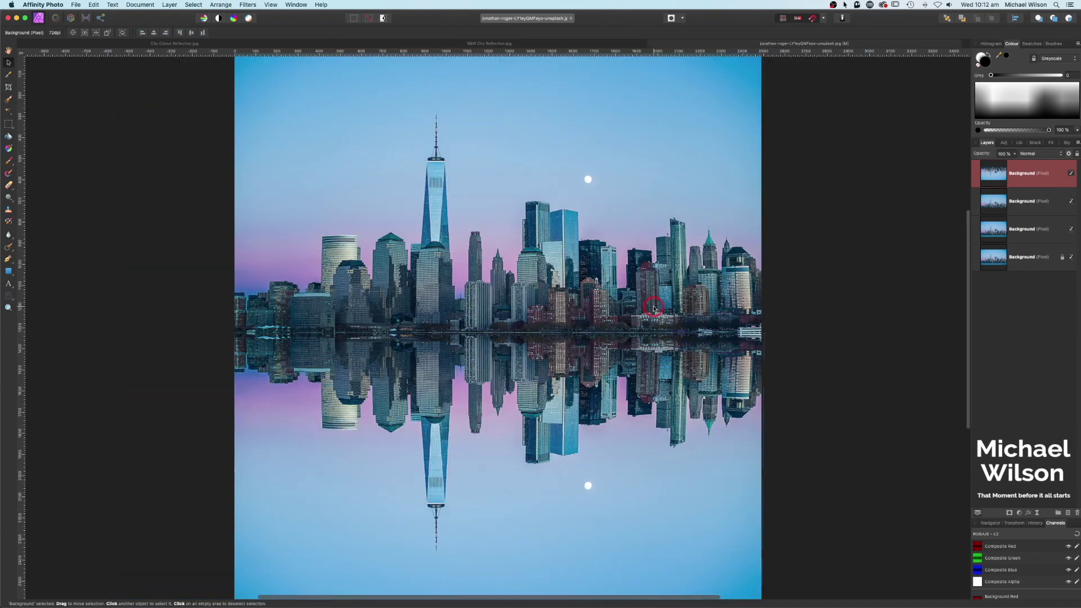
{"action": "key", "text": "super+plus"}
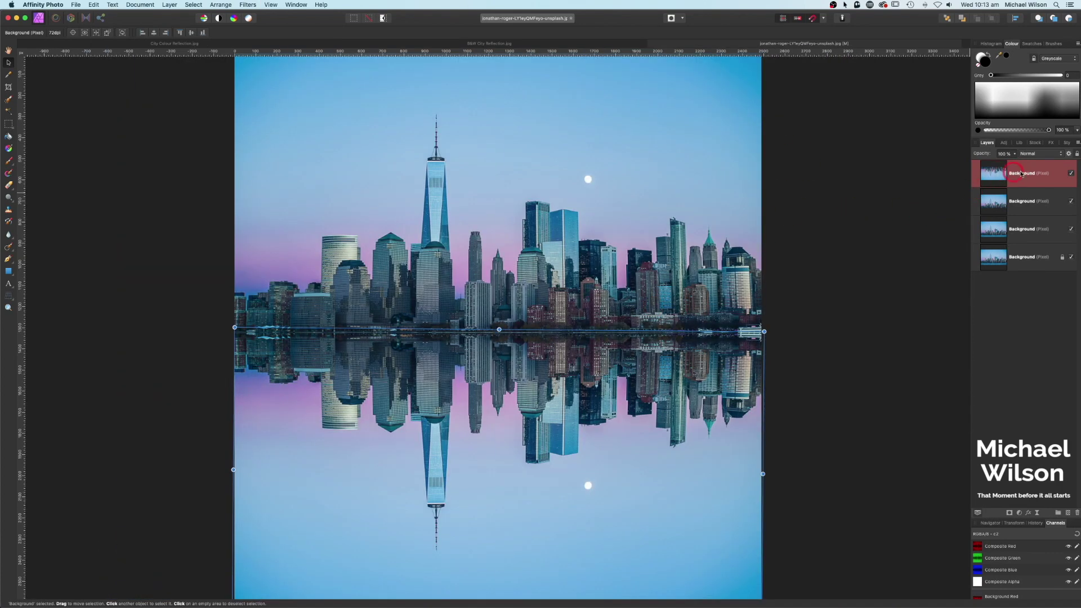
- Move the flipped layer below the upright skyline layer in the stacking order and rename the upright layer CityScape
{"action": "left_click", "coordinate": [1000, 173]}
{"action": "left_click_drag", "start_coordinate": [1028, 177], "coordinate": [1017, 214]}
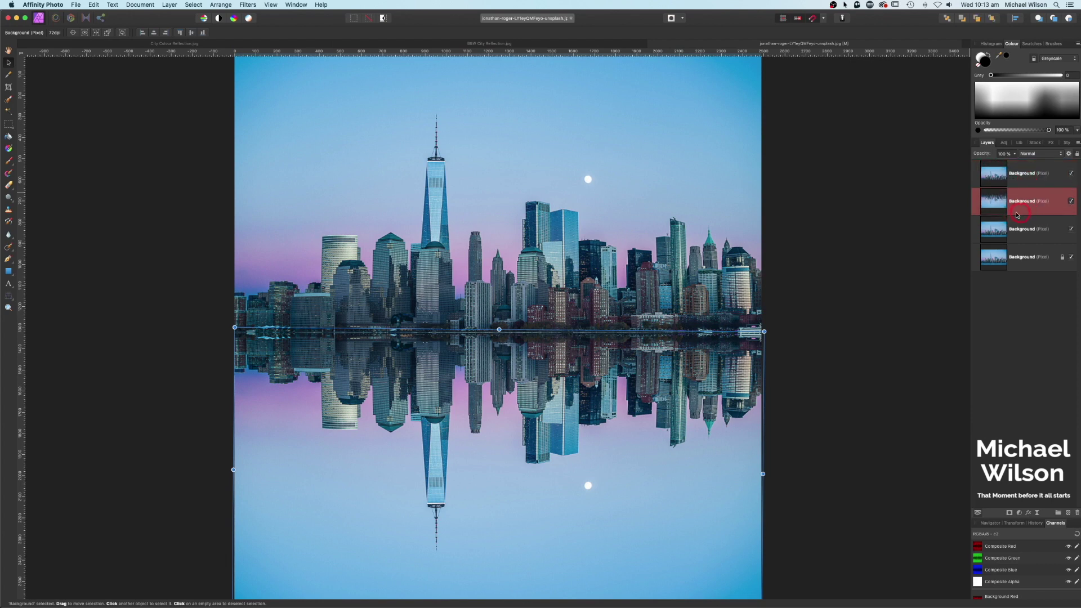
{"action": "left_click", "coordinate": [1025, 173]}
{"action": "double_click", "coordinate": [1024, 174]}
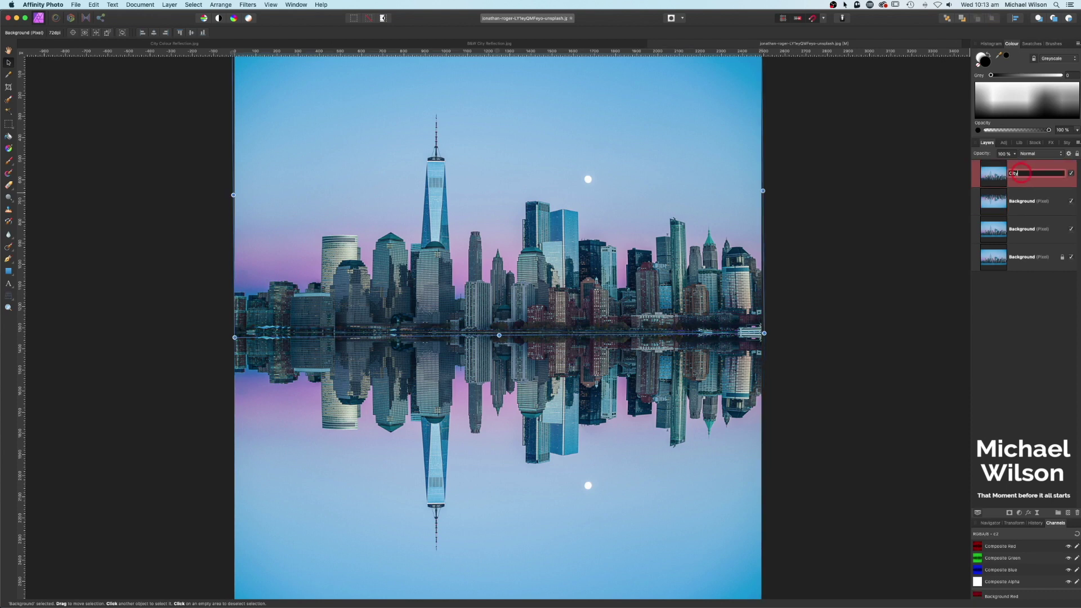
{"action": "type", "text": "CityScape"}
{"action": "key", "text": "Return"}
- Rename the flipped skyline layer Reflection and duplicate it
{"action": "left_click", "coordinate": [1021, 201]}
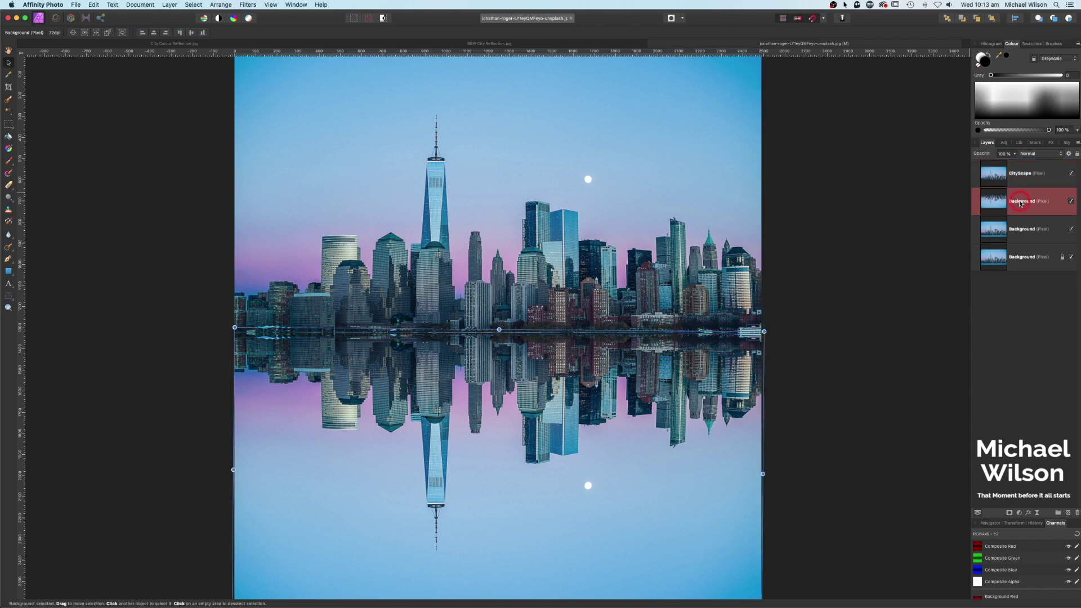
{"action": "double_click", "coordinate": [1021, 202]}
{"action": "type", "text": "Reflection"}
{"action": "key", "text": "Return"}
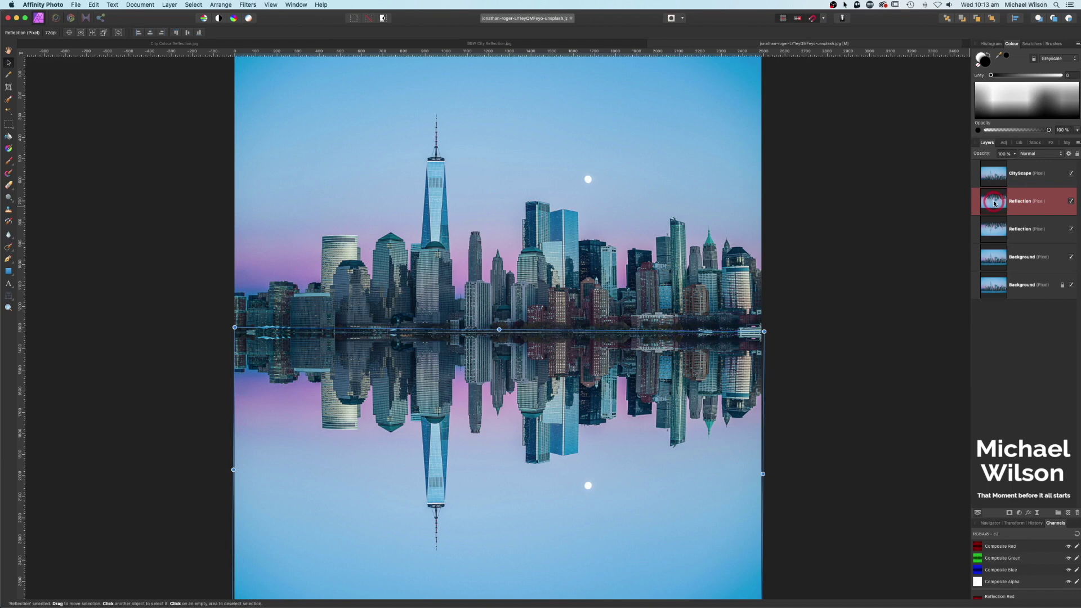
- Apply a Motion Blur to the upper Reflection layer with a 90° rotation and a radius of about 35 px
{"action": "key", "text": "super+minus"}
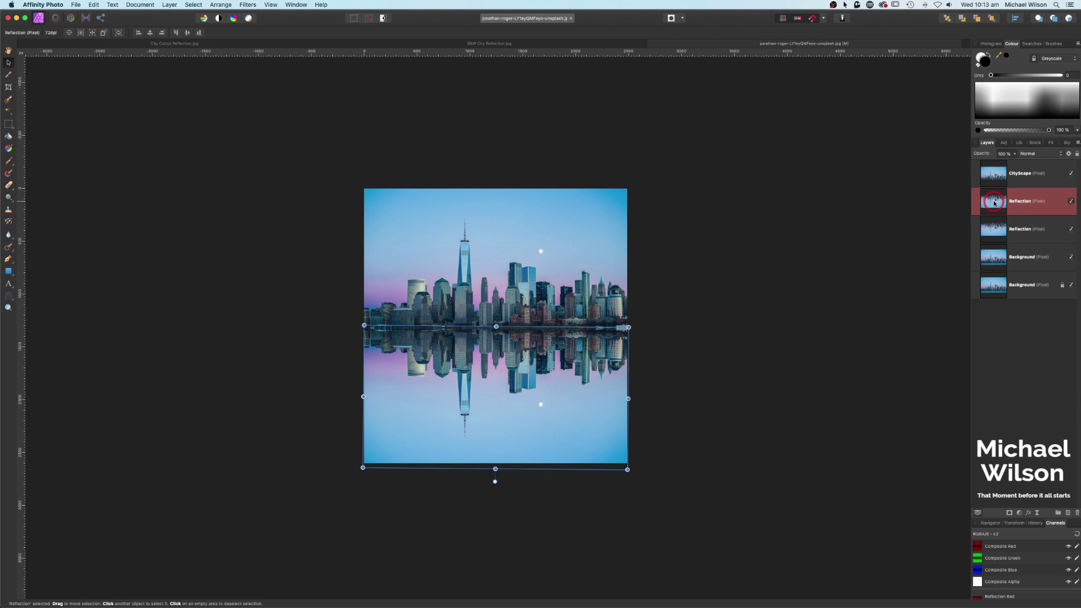
{"action": "left_click", "coordinate": [247, 4]}
{"action": "mouse_move", "coordinate": [248, 27]}
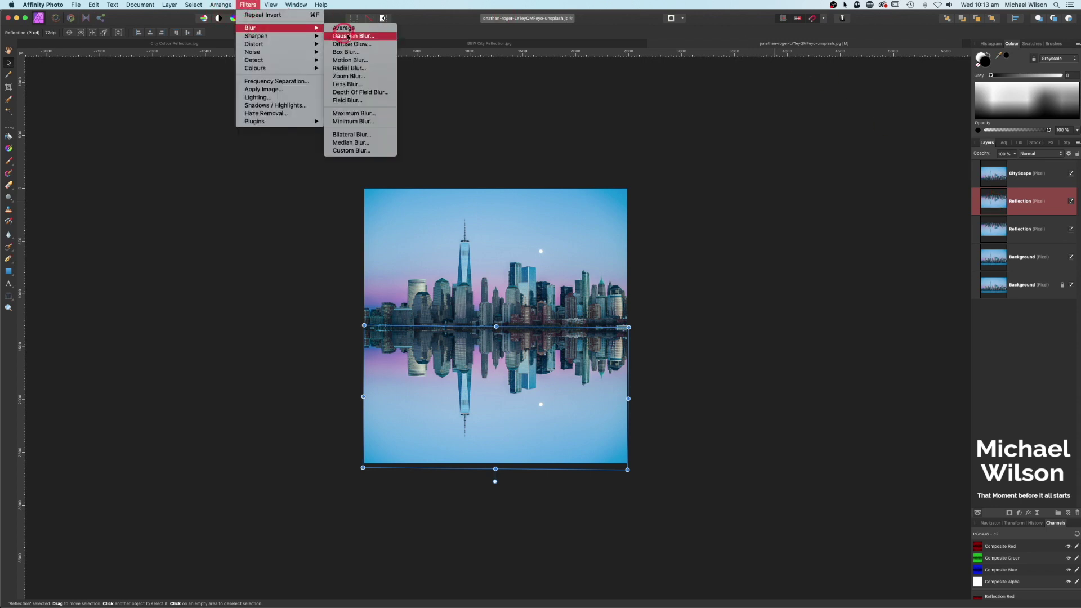
{"action": "left_click", "coordinate": [358, 58]}
{"action": "left_click_drag", "start_coordinate": [841, 418], "coordinate": [842, 431]}
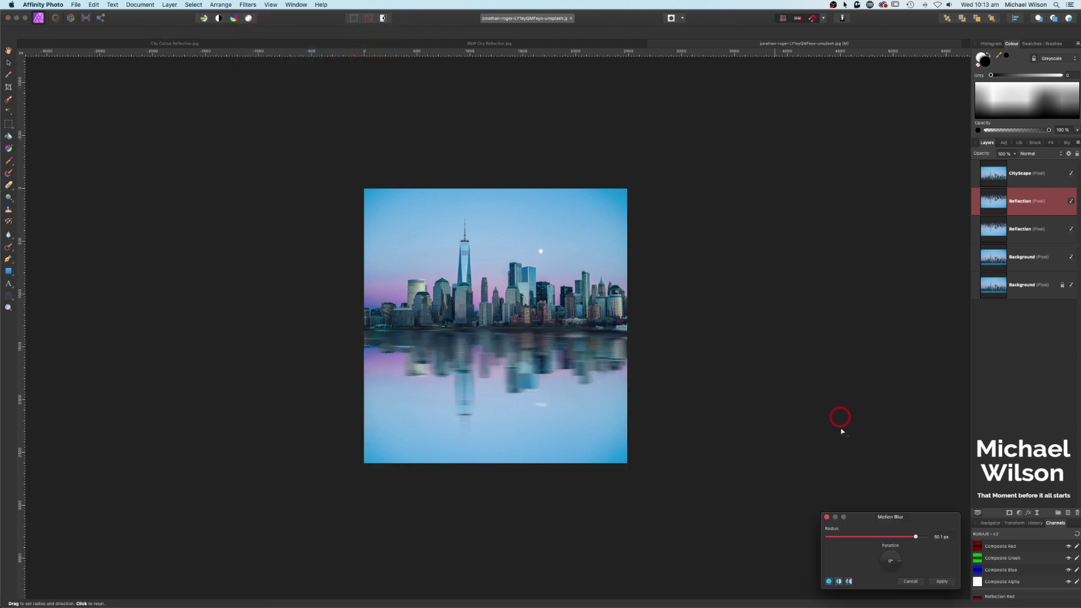
{"action": "mouse_move", "coordinate": [911, 563]}
{"action": "left_mouse_down"}
{"action": "mouse_move", "coordinate": [892, 556]}
{"action": "mouse_move", "coordinate": [912, 538]}
{"action": "left_mouse_up"}
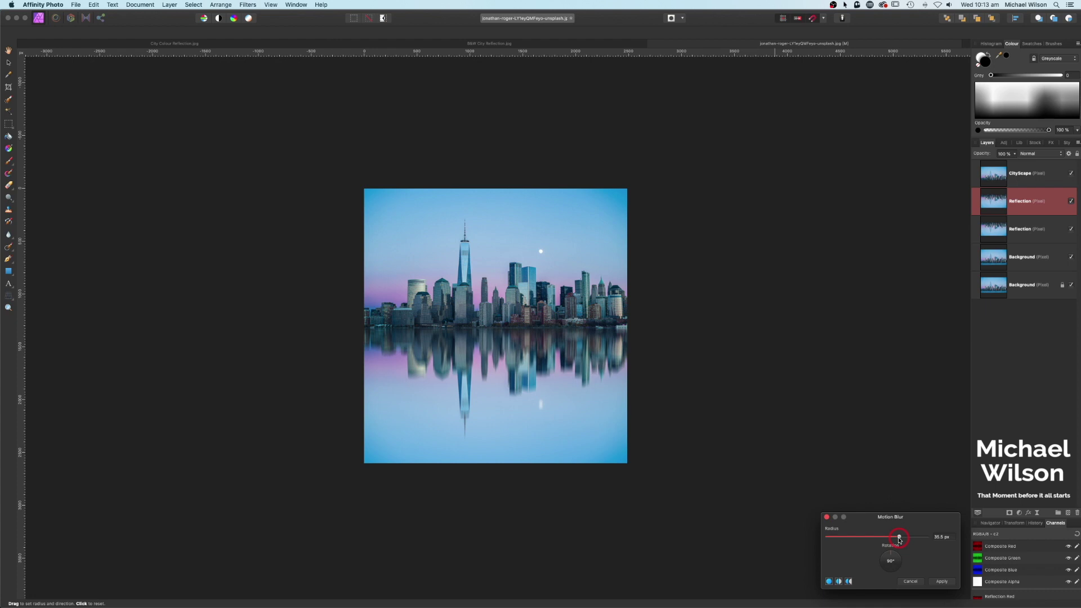
{"action": "left_click", "coordinate": [943, 583]}
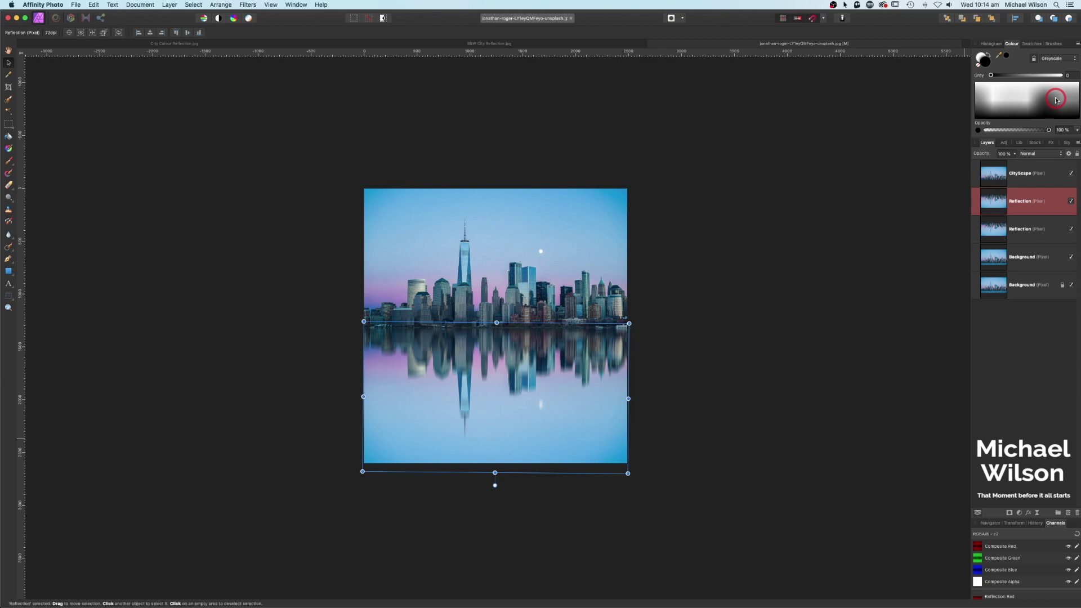
- Apply a Ripple distortion with an intensity of 4 to the upper Reflection layer
{"action": "key", "text": "super+equal"}
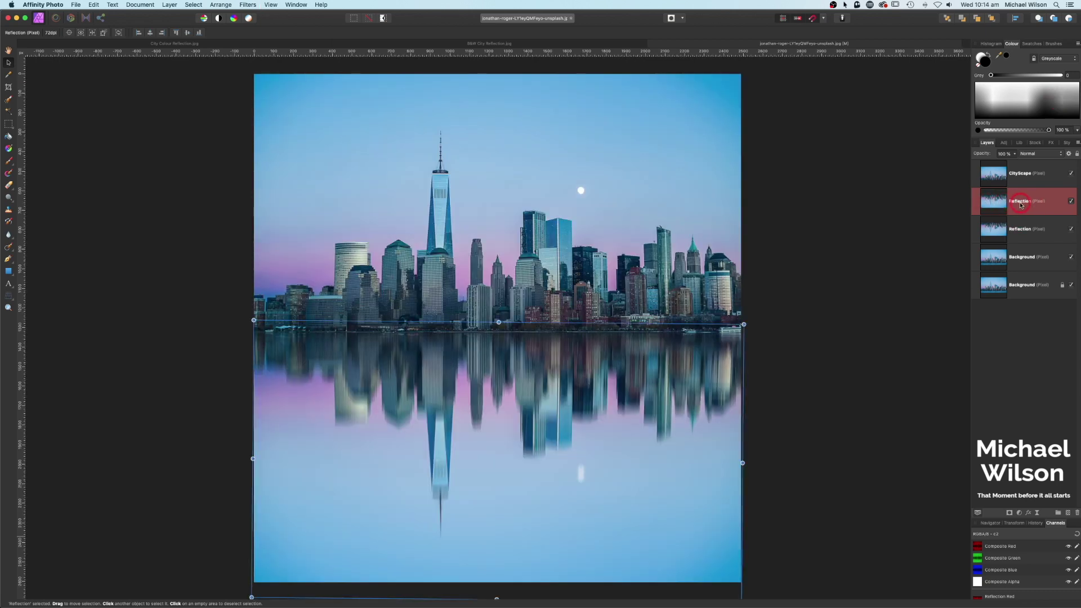
{"action": "left_click", "coordinate": [247, 5]}
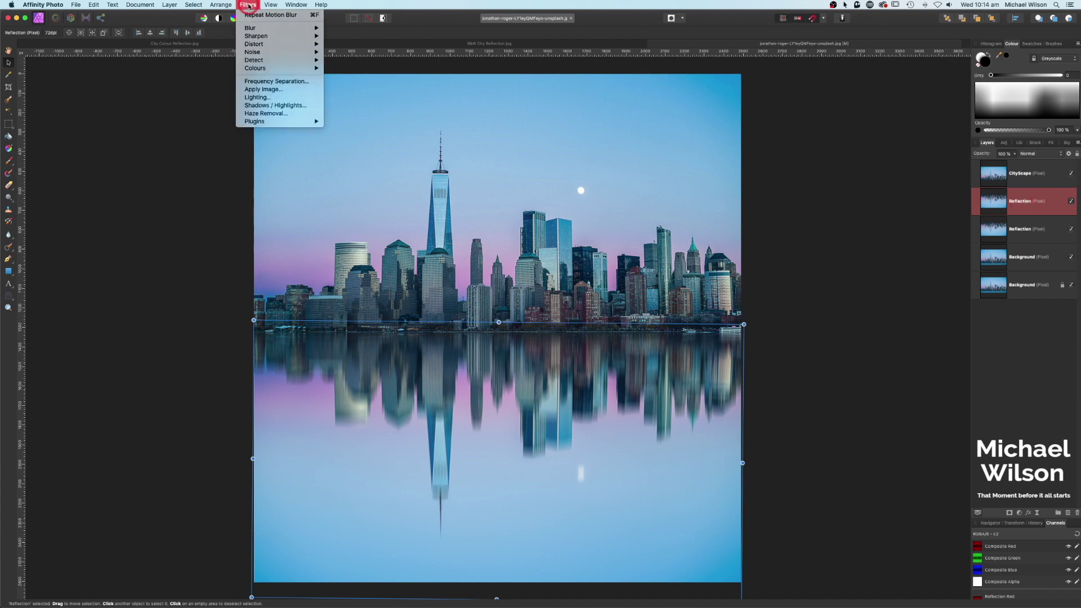
{"action": "mouse_move", "coordinate": [254, 44]}
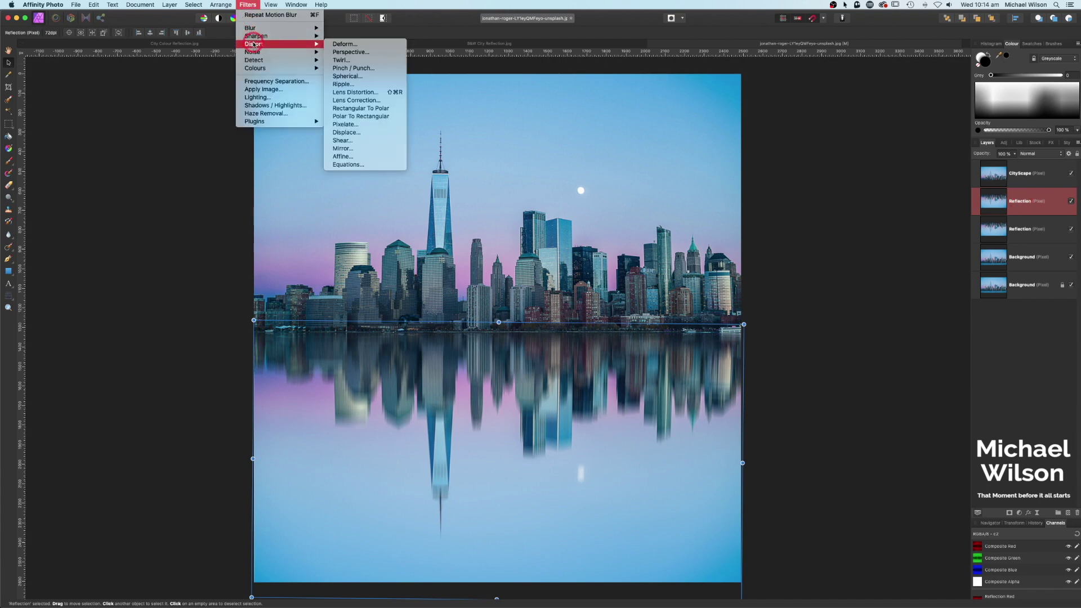
{"action": "left_click", "coordinate": [339, 84]}
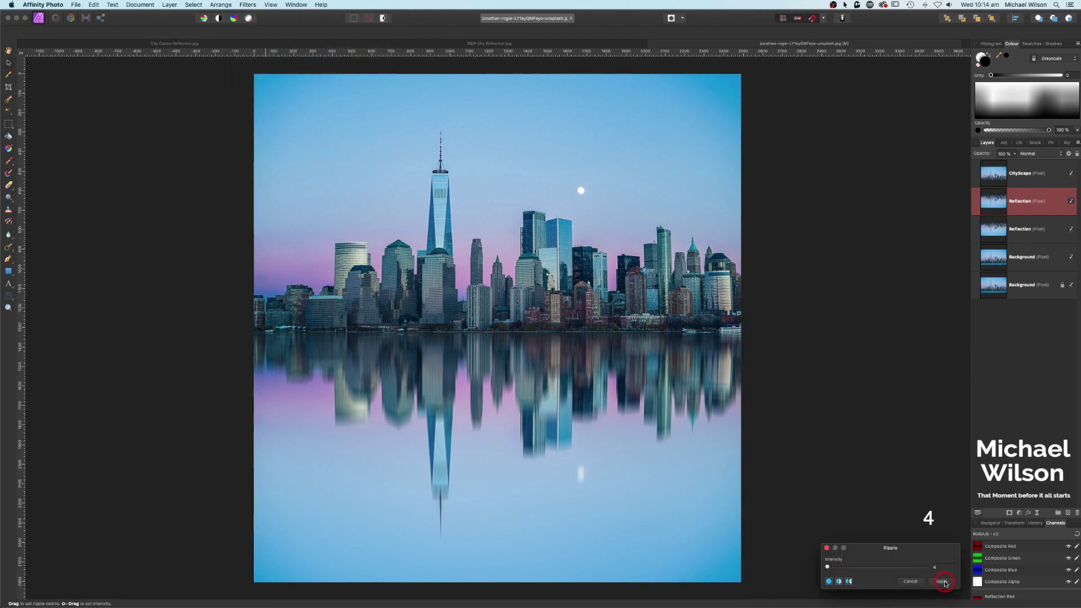
{"action": "left_click", "coordinate": [944, 582]}
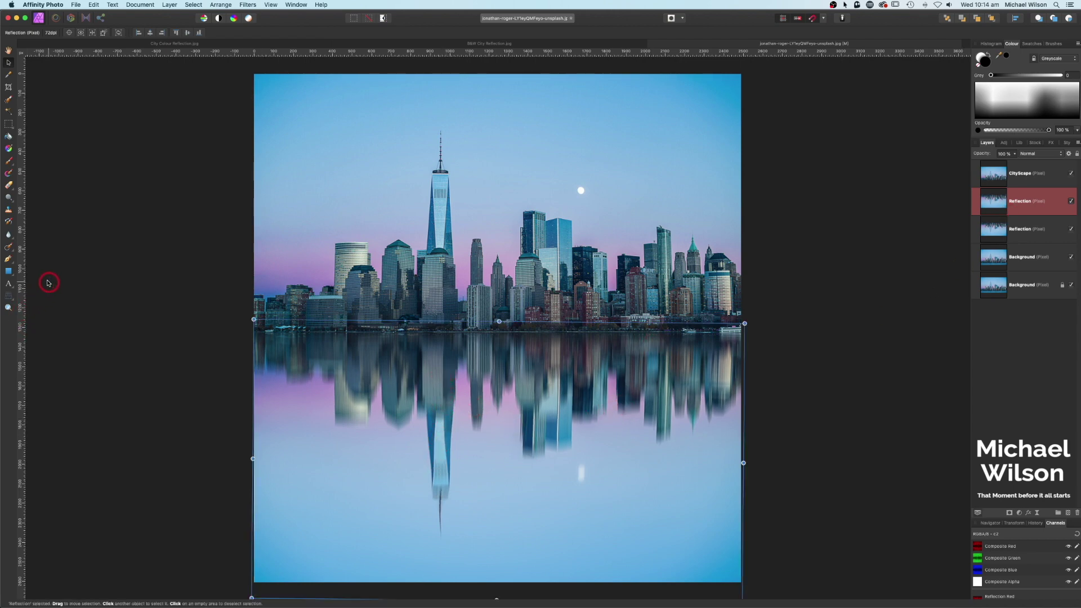
- Smudge the mirrored buildings with the Smudge Brush at 10% strength, and merge the two Reflection layers into one
{"action": "mouse_move", "coordinate": [14, 242]}
{"action": "left_mouse_down"}
{"action": "mouse_move", "coordinate": [67, 268]}
{"action": "mouse_move", "coordinate": [52, 267]}
{"action": "left_mouse_up"}
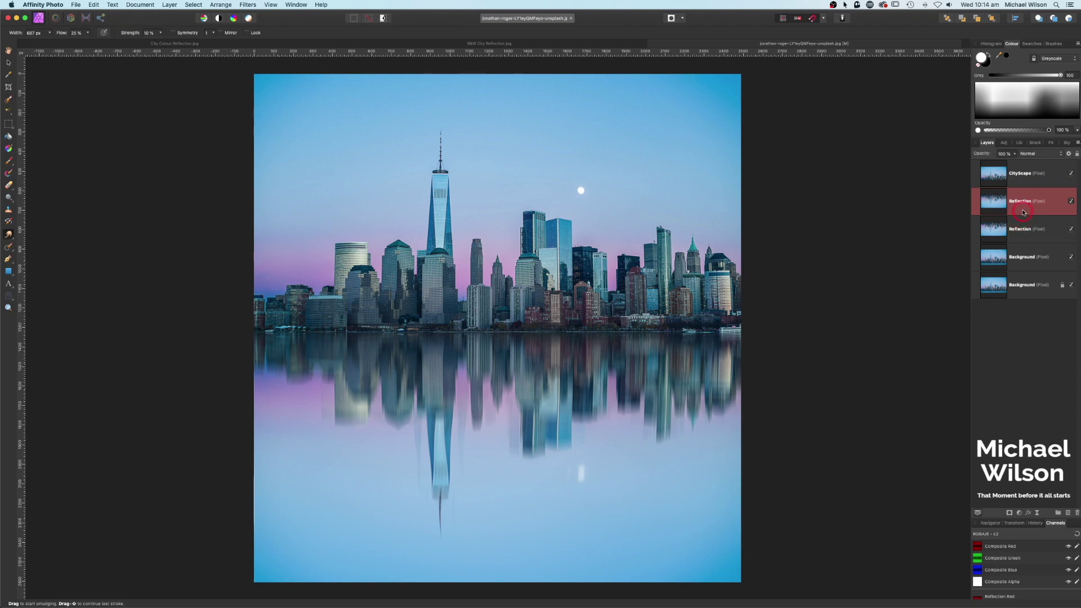
{"action": "left_click", "coordinate": [1024, 231], "text": "shift"}
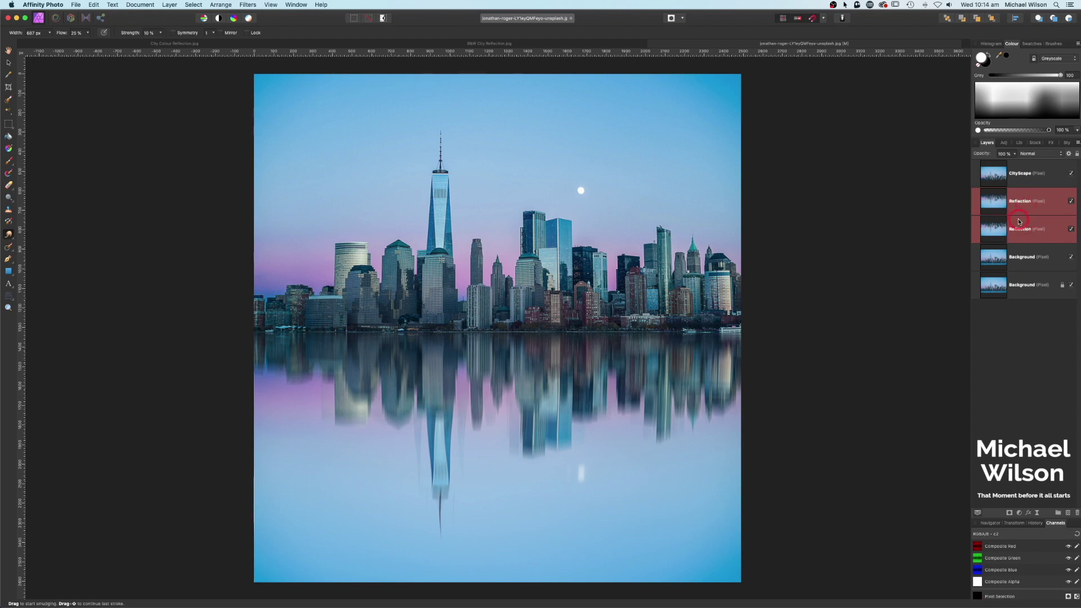
{"action": "left_click", "coordinate": [12, 61]}
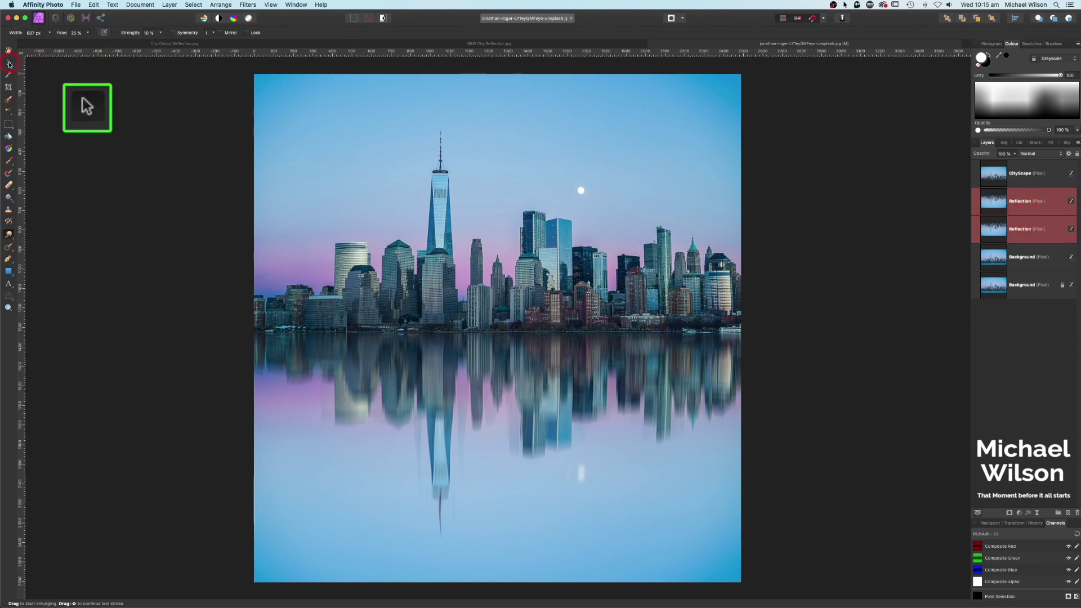
{"action": "left_click", "coordinate": [168, 5]}
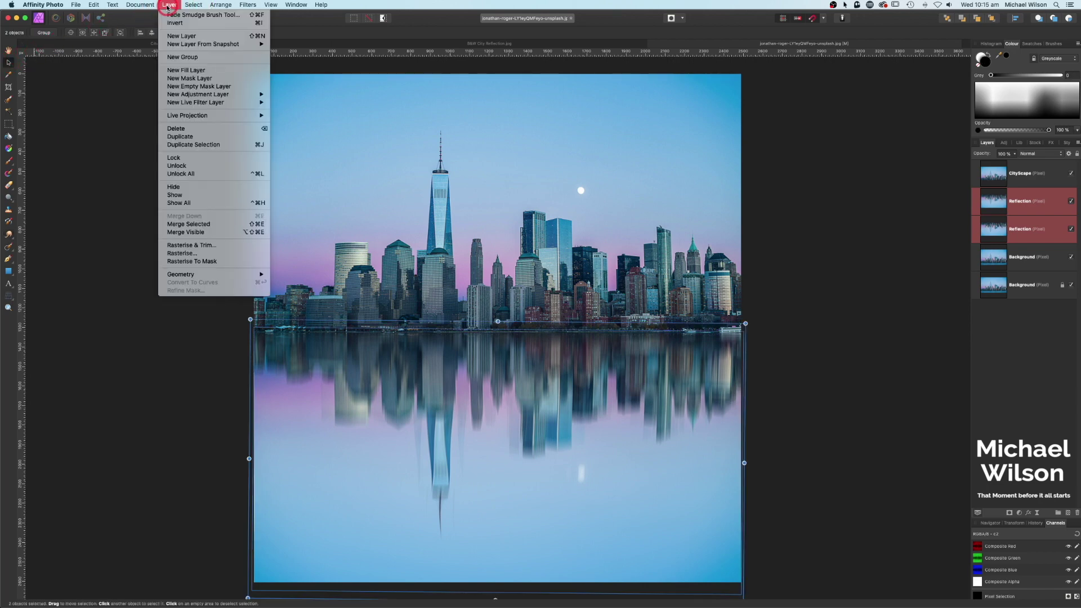
{"action": "left_click", "coordinate": [187, 225]}
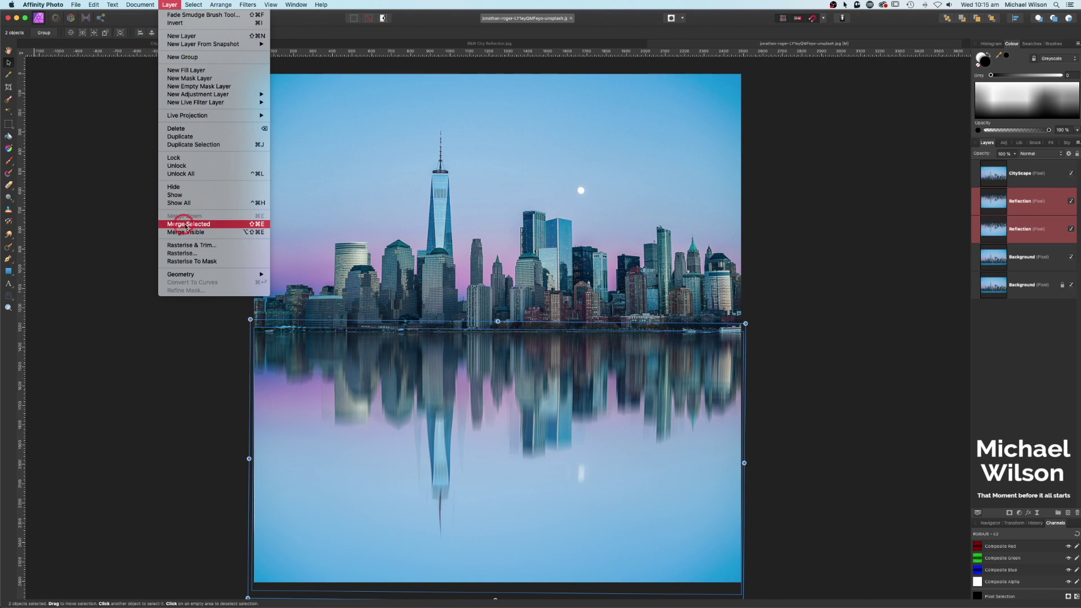
- Add a new pixel layer directly above the Reflection layer and flood fill it with white
{"action": "left_click", "coordinate": [1057, 211]}
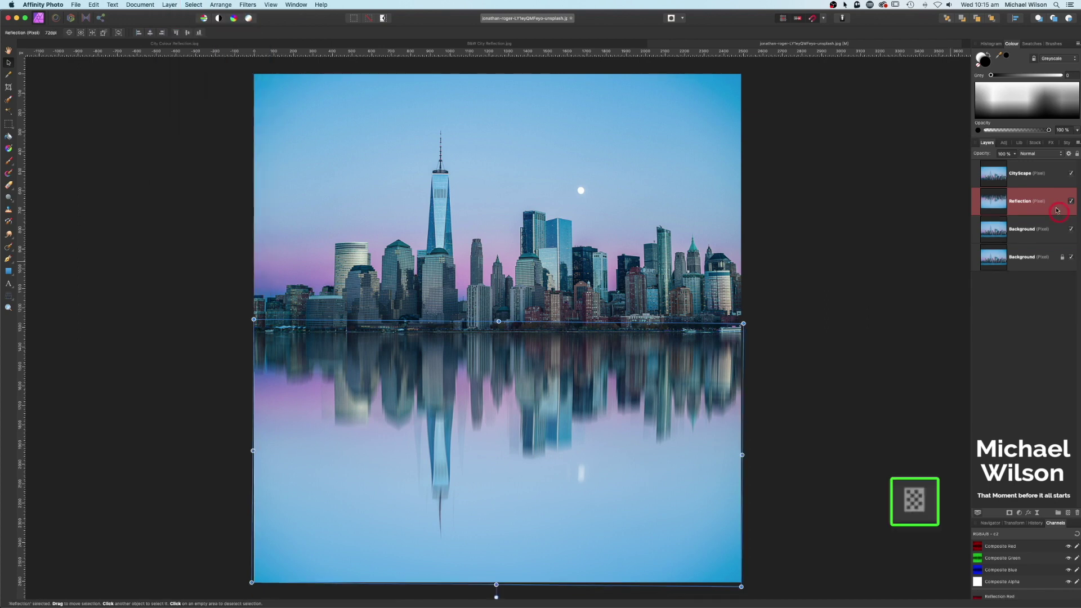
{"action": "left_click", "coordinate": [1069, 513]}
{"action": "left_click", "coordinate": [998, 204]}
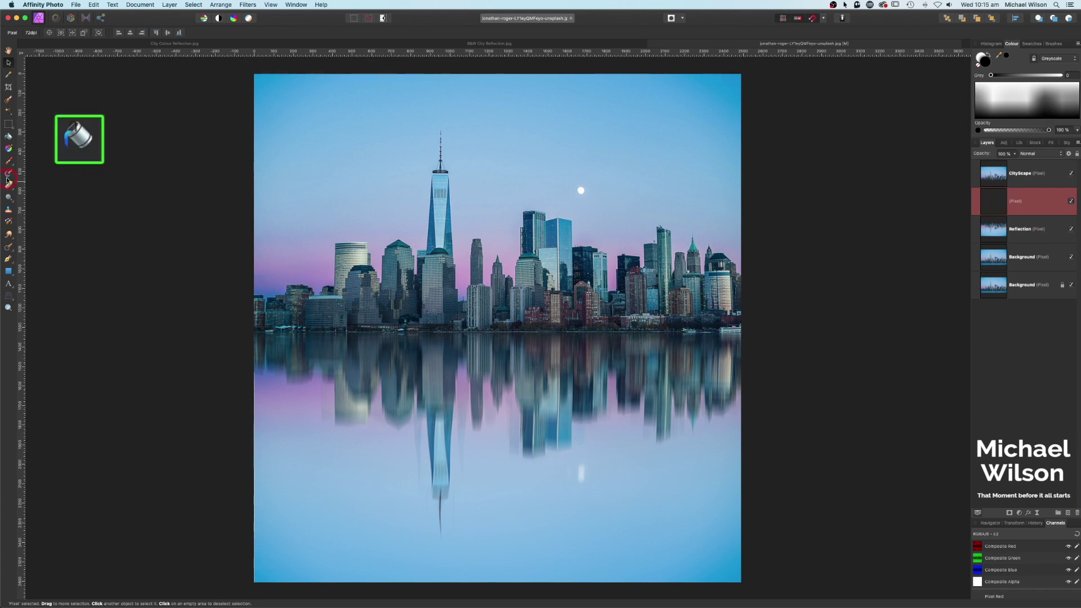
{"action": "left_click", "coordinate": [9, 138]}
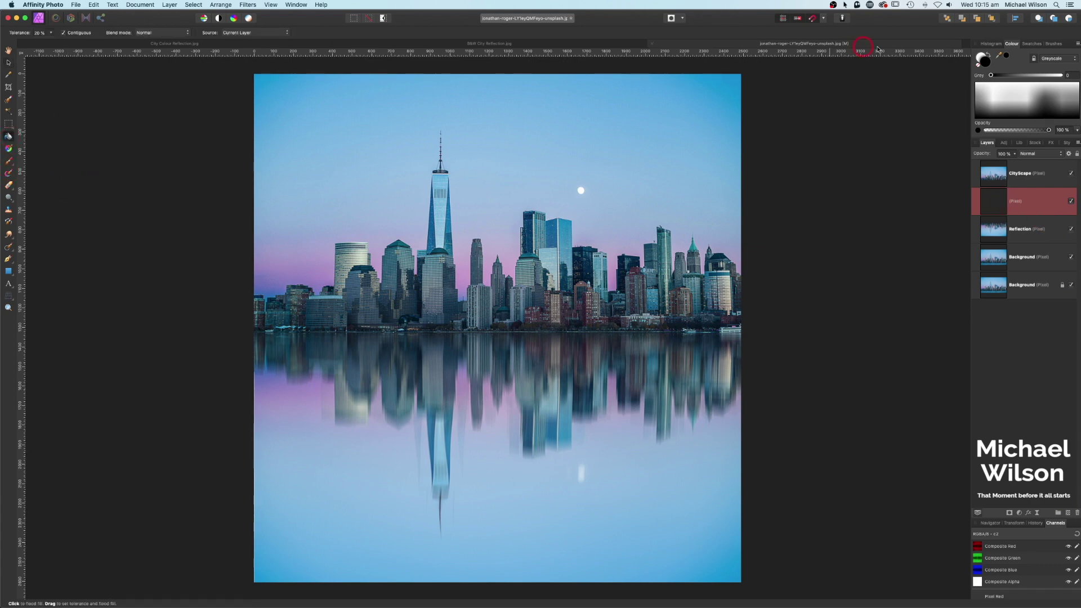
{"action": "left_click", "coordinate": [990, 55]}
{"action": "left_click", "coordinate": [499, 465]}
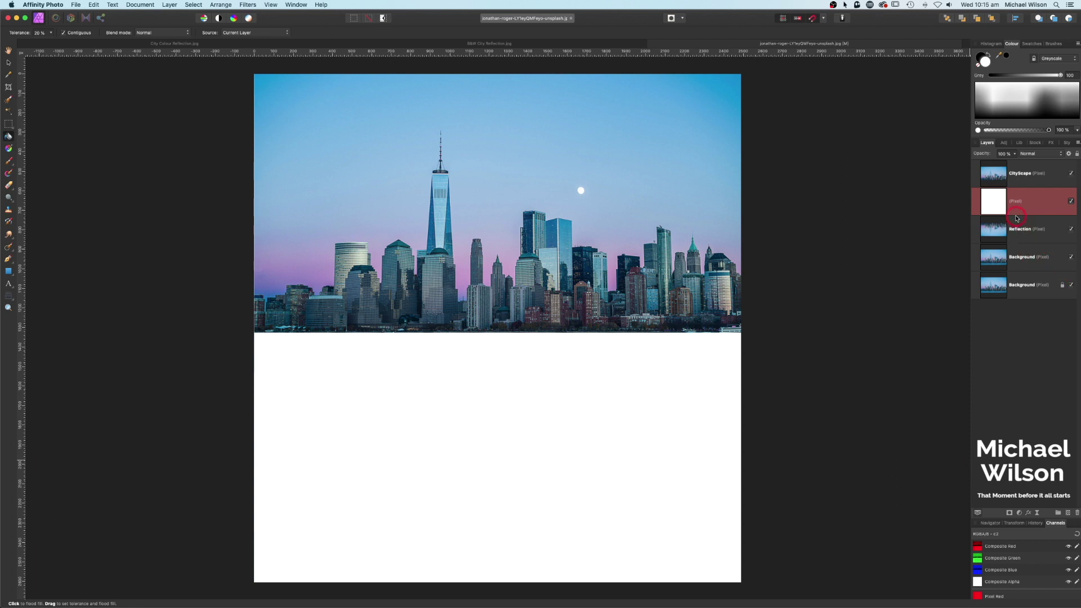
- Apply an Add Noise filter to the white layer with 100% intensity and Gaussian distribution
{"action": "left_click", "coordinate": [1018, 207]}
{"action": "left_click", "coordinate": [992, 199]}
{"action": "left_click", "coordinate": [250, 6]}
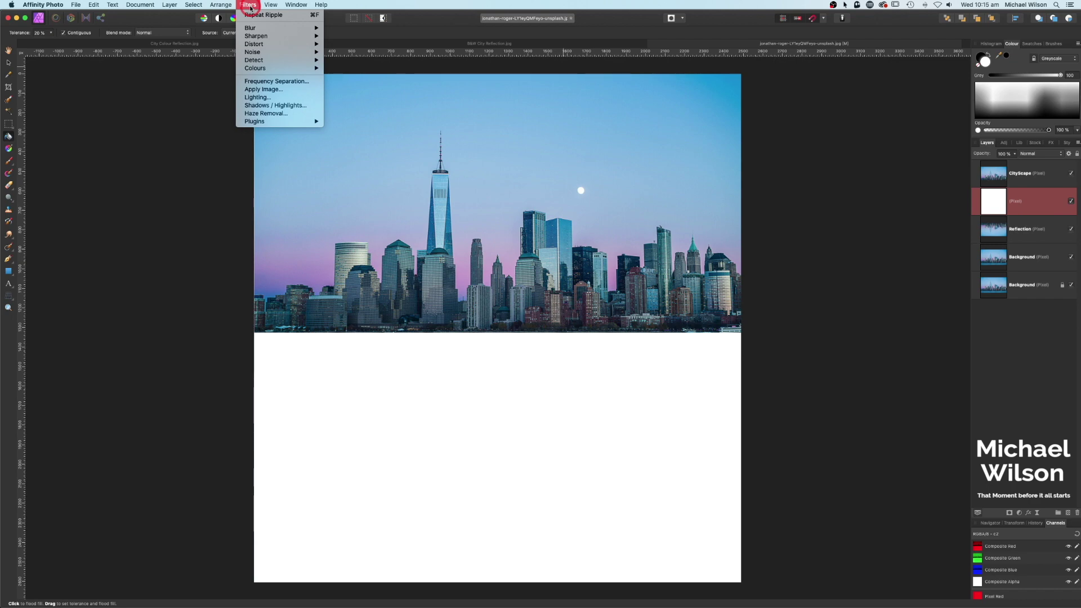
{"action": "mouse_move", "coordinate": [259, 53]}
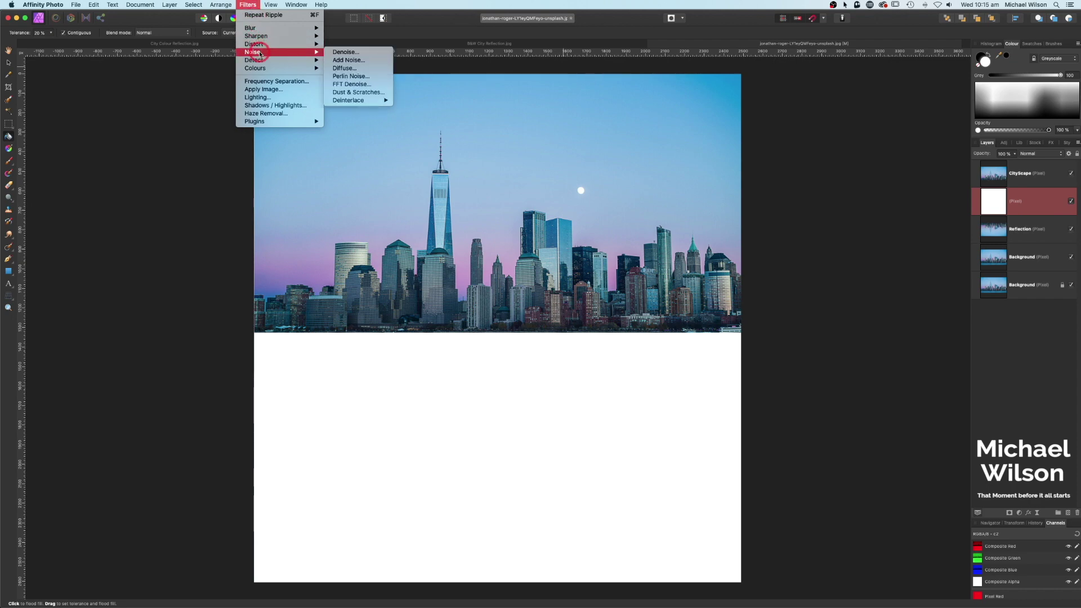
{"action": "left_click", "coordinate": [345, 61]}
{"action": "left_click", "coordinate": [857, 558]}
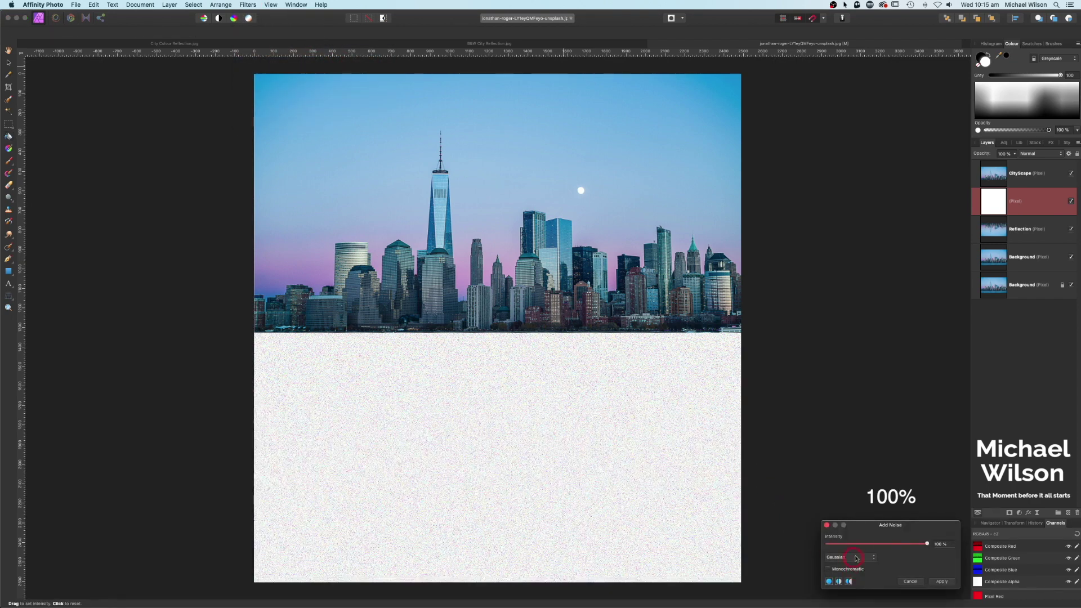
{"action": "left_click_drag", "start_coordinate": [927, 527], "coordinate": [901, 424]}
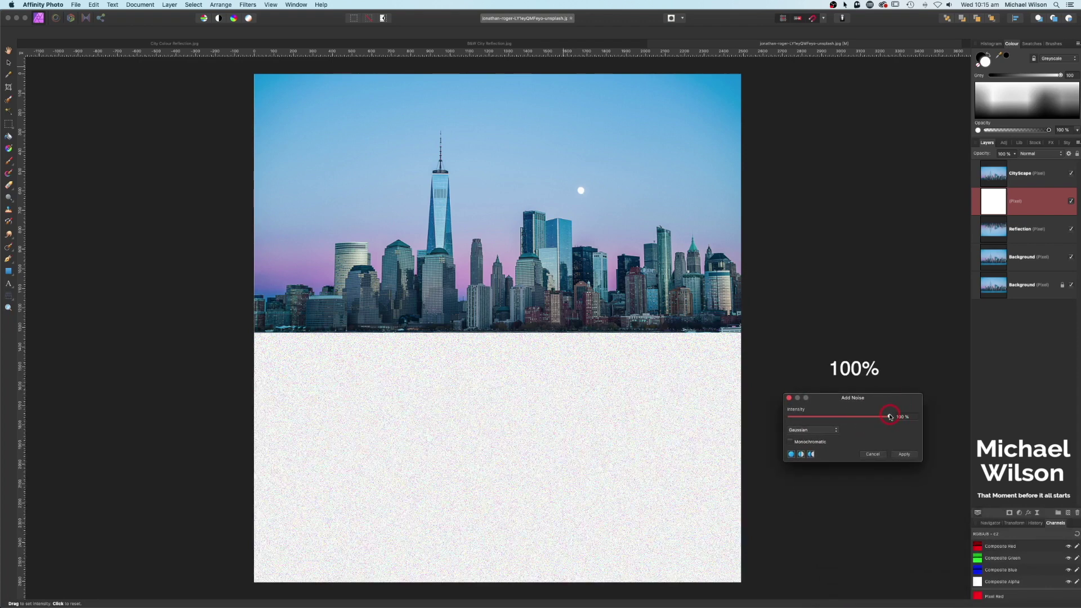
{"action": "left_click", "coordinate": [905, 454]}
- Duplicate the white noise layer and merge the two noise layers into one
{"action": "left_click", "coordinate": [1003, 207]}
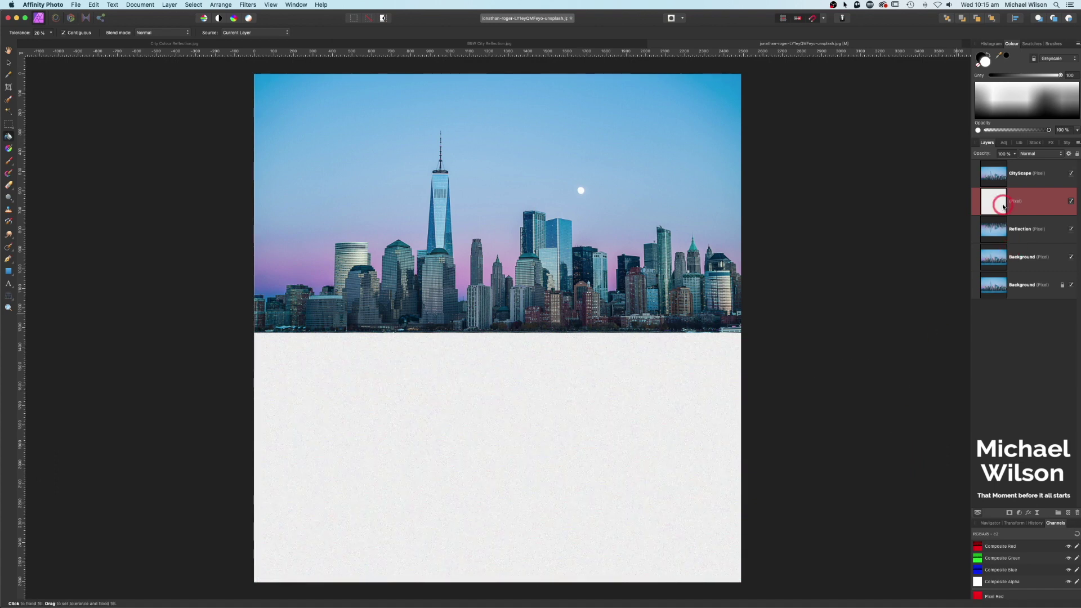
{"action": "key", "text": "super+j"}
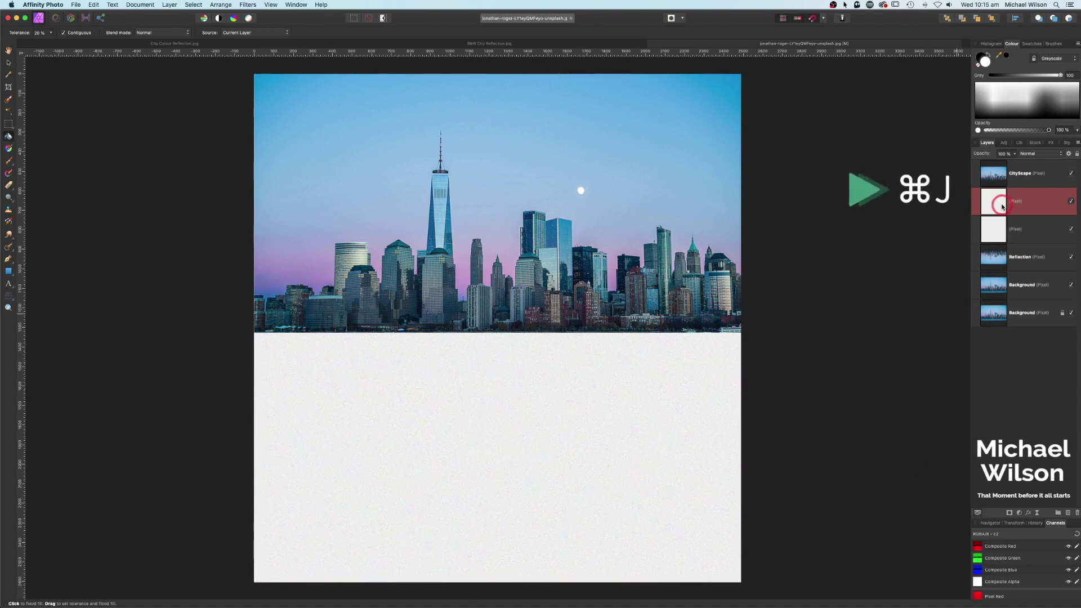
{"action": "left_click", "coordinate": [1004, 229], "text": "shift"}
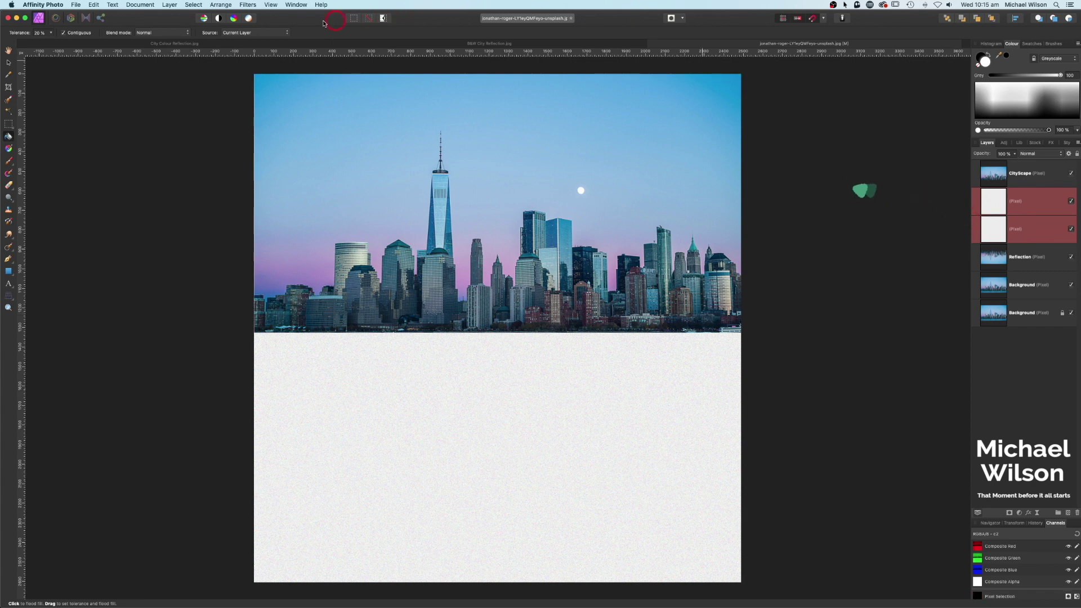
{"action": "left_click", "coordinate": [10, 65]}
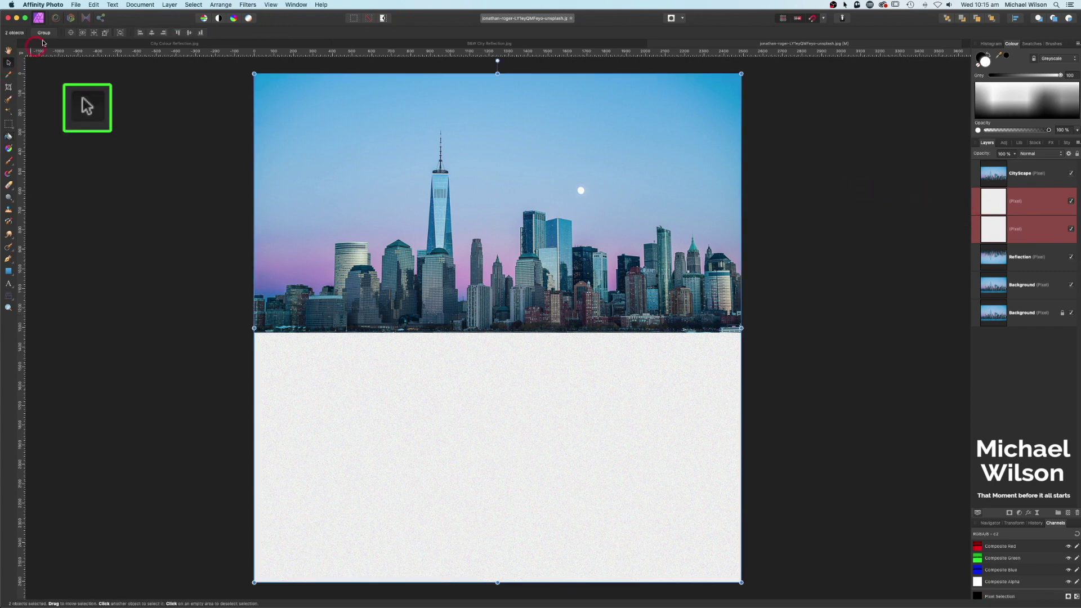
{"action": "left_click", "coordinate": [170, 4]}
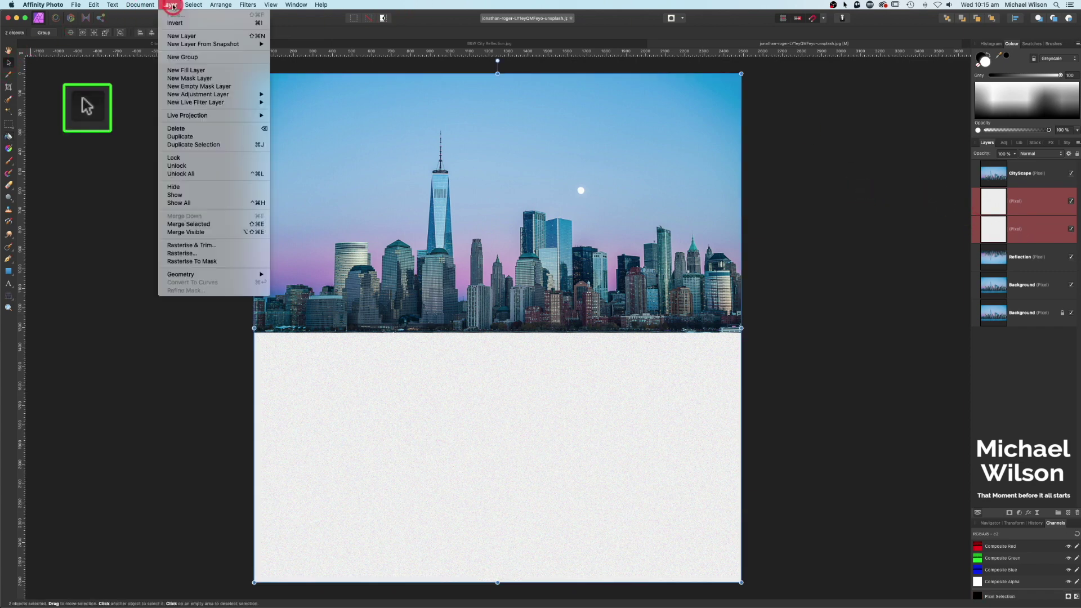
{"action": "left_click", "coordinate": [189, 224]}
- Apply a Motion Blur to the merged noise layer with a radius of about 50 px and 0° rotation
{"action": "left_click", "coordinate": [997, 204]}
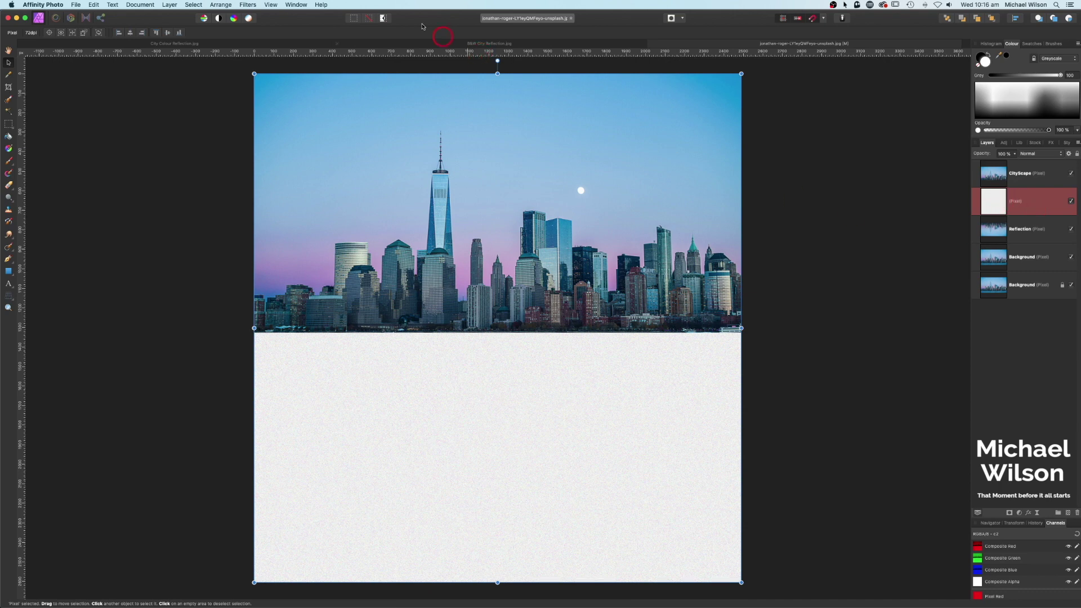
{"action": "left_click", "coordinate": [247, 5]}
{"action": "mouse_move", "coordinate": [254, 28]}
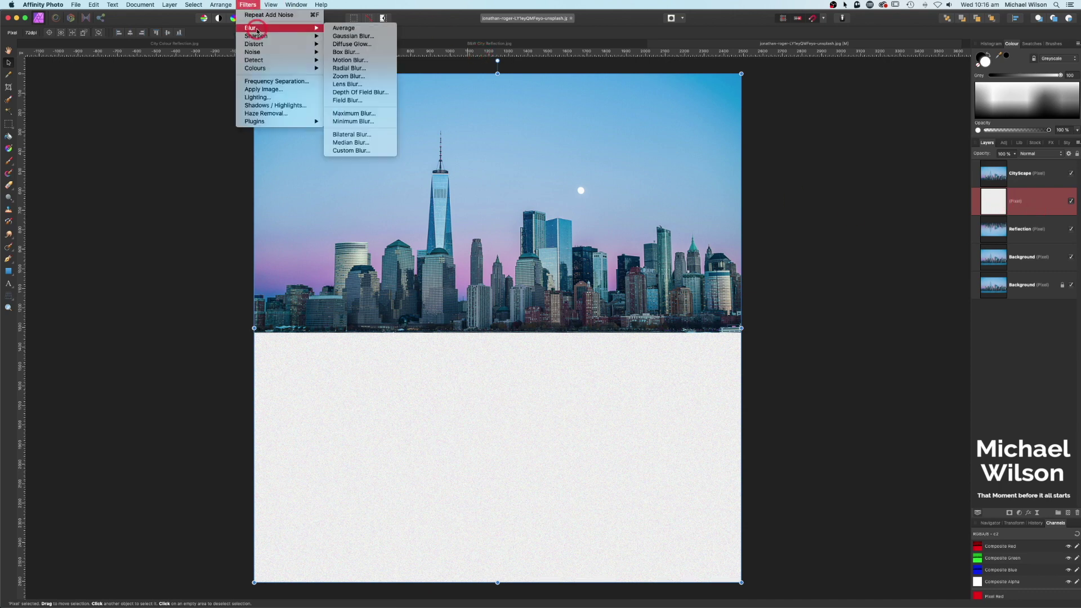
{"action": "left_click", "coordinate": [352, 60]}
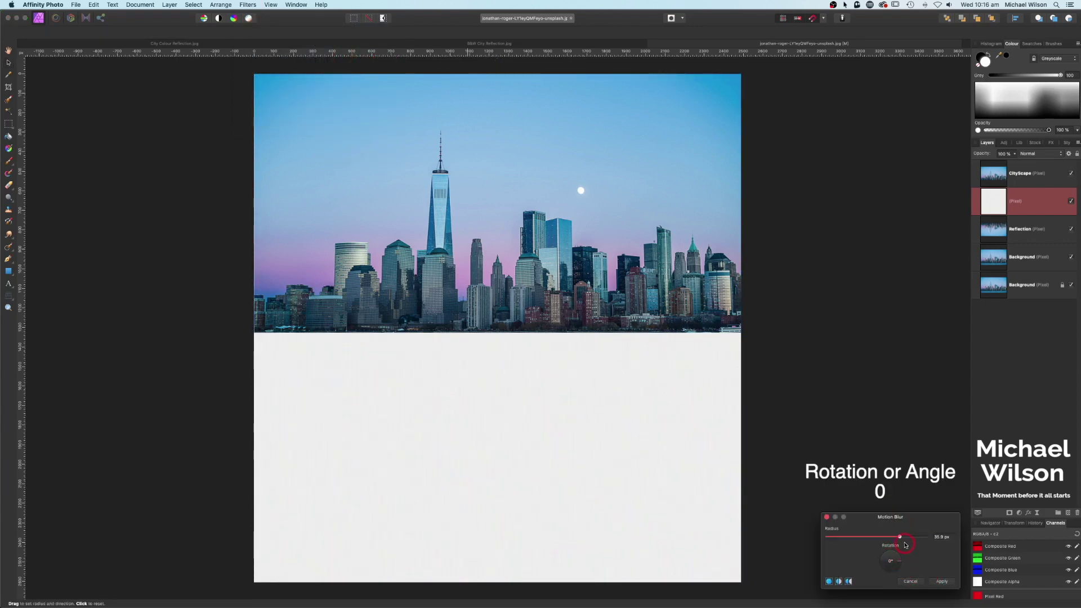
{"action": "left_click_drag", "start_coordinate": [905, 545], "coordinate": [911, 539]}
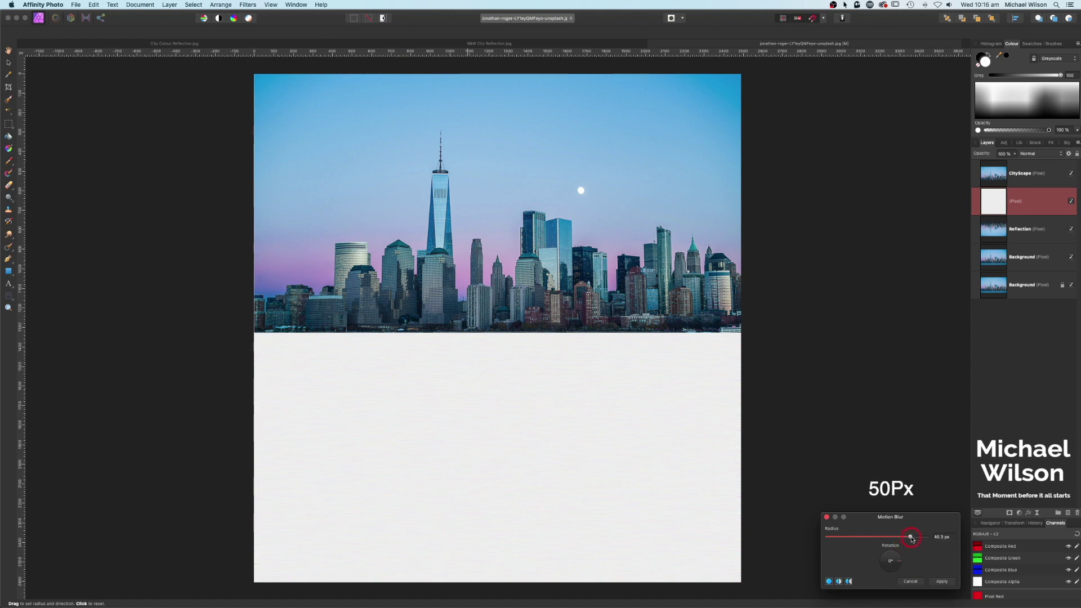
{"action": "left_click", "coordinate": [948, 584]}
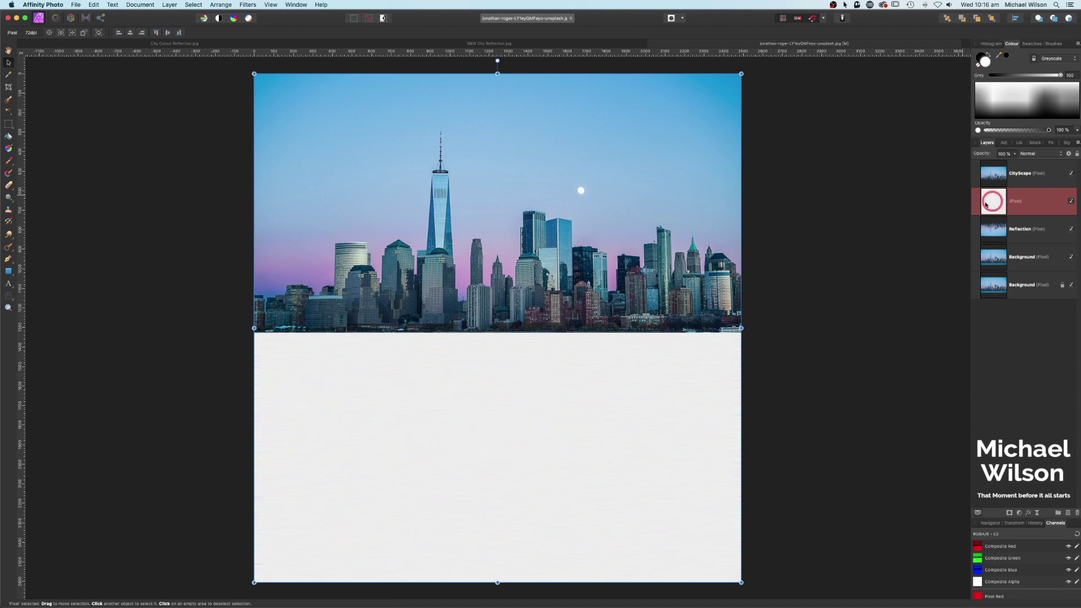
- Add a Levels adjustment nested inside the noise layer and set its Black Level to 90%
{"action": "left_click", "coordinate": [1020, 514]}
{"action": "left_click", "coordinate": [1014, 517]}
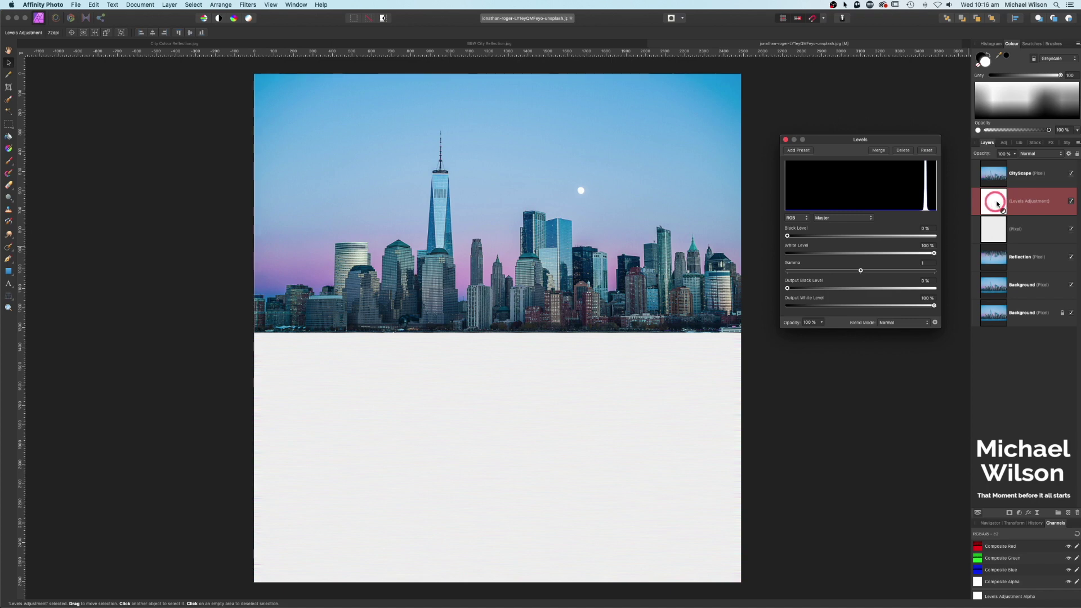
{"action": "mouse_move", "coordinate": [997, 203]}
{"action": "left_mouse_down"}
{"action": "mouse_move", "coordinate": [1003, 227]}
{"action": "mouse_move", "coordinate": [997, 205]}
{"action": "left_mouse_up"}
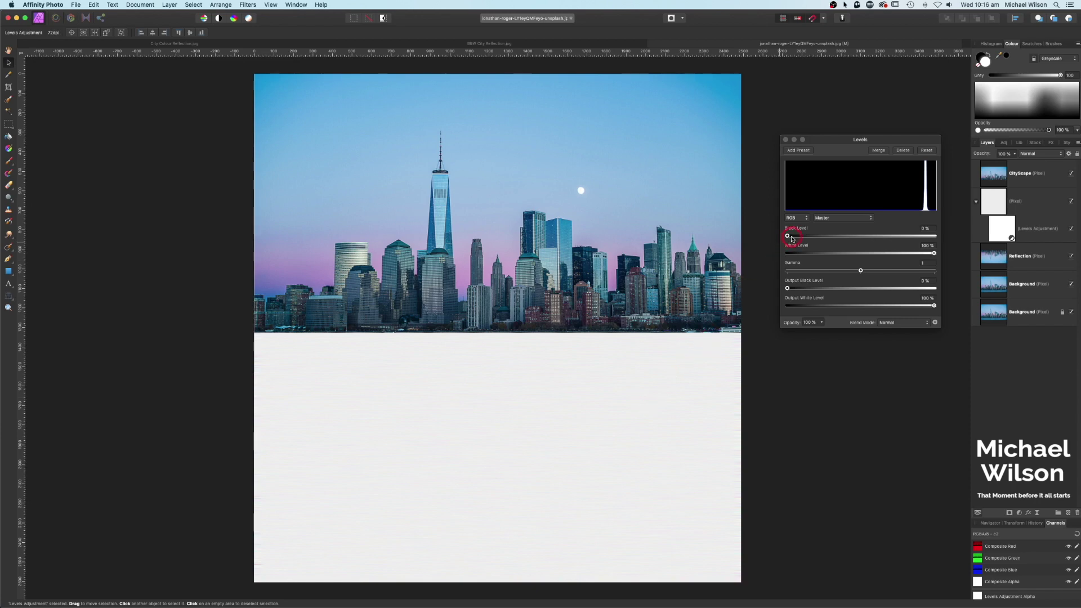
{"action": "left_click_drag", "start_coordinate": [788, 237], "coordinate": [920, 240]}
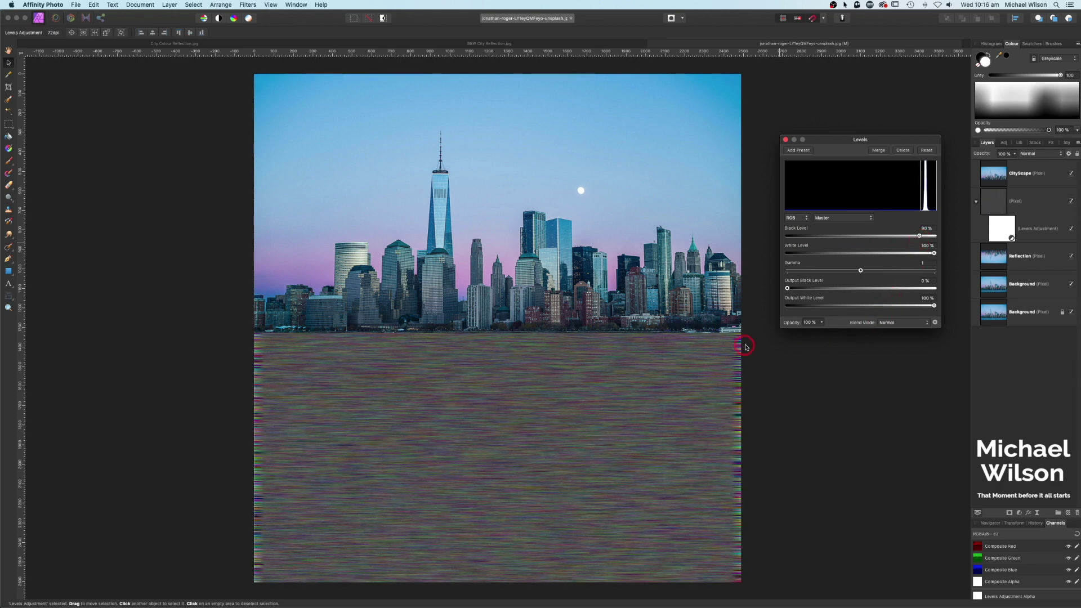
{"action": "left_click", "coordinate": [824, 87]}
- Apply a single-plane Perspective to the noise layer, spreading its lower corners far outward beyond the canvas and pulling its upper corners inward
{"action": "left_click", "coordinate": [998, 202]}
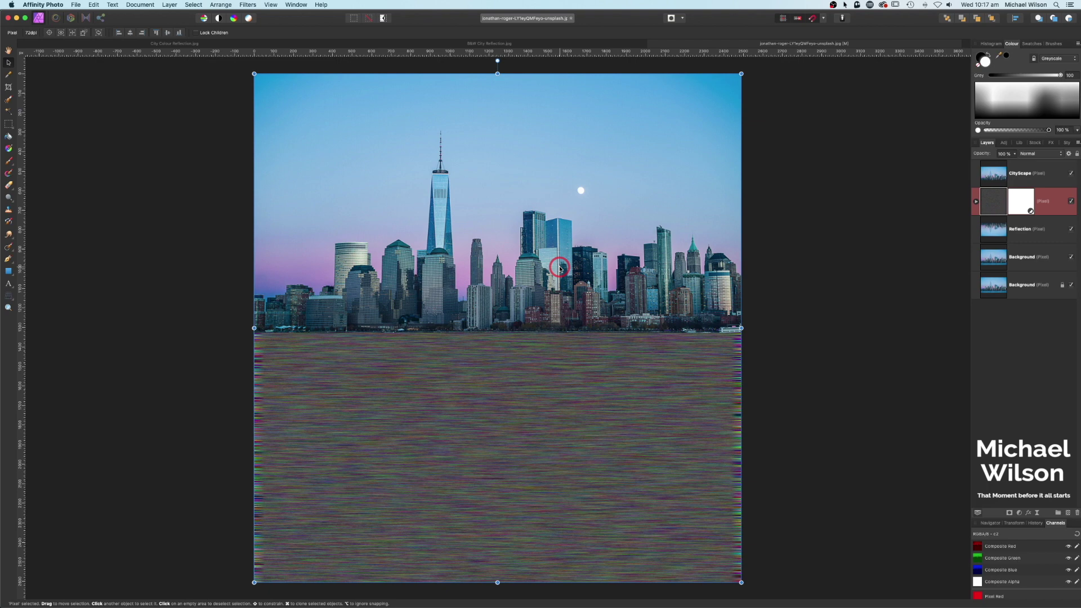
{"action": "key", "text": "super+minus"}
{"action": "key", "text": "super+minus"}
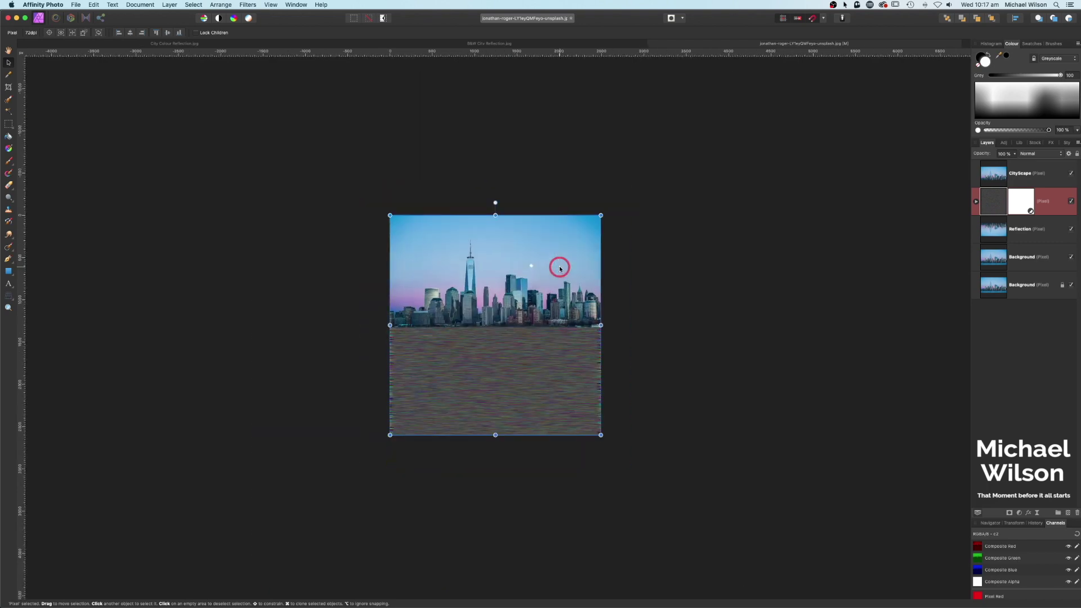
{"action": "left_click_drag", "start_coordinate": [514, 312], "coordinate": [514, 213]}
{"action": "key", "text": "v"}
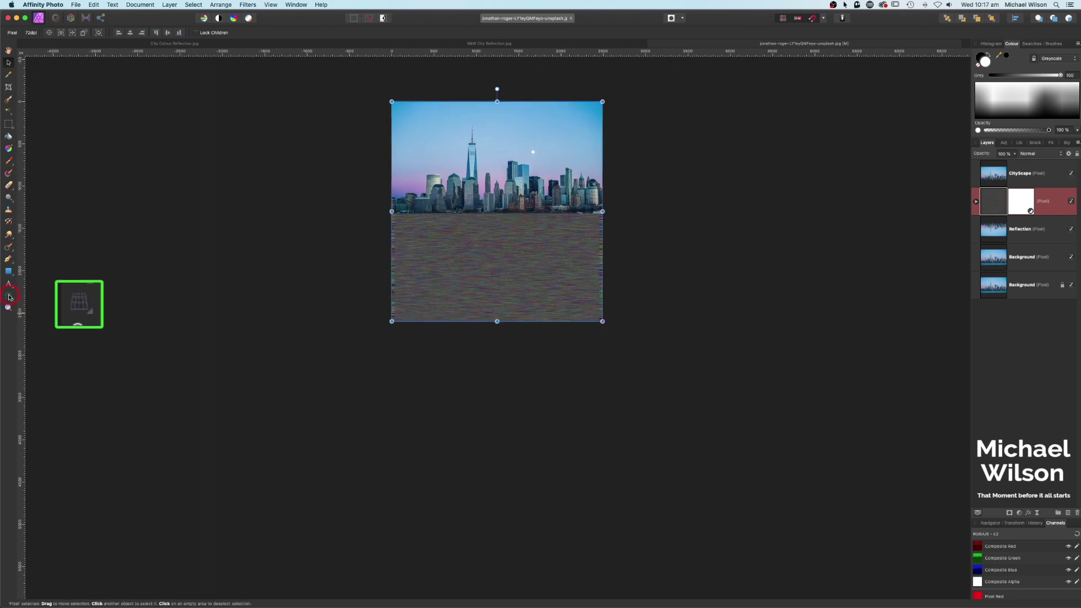
{"action": "left_click", "coordinate": [9, 298]}
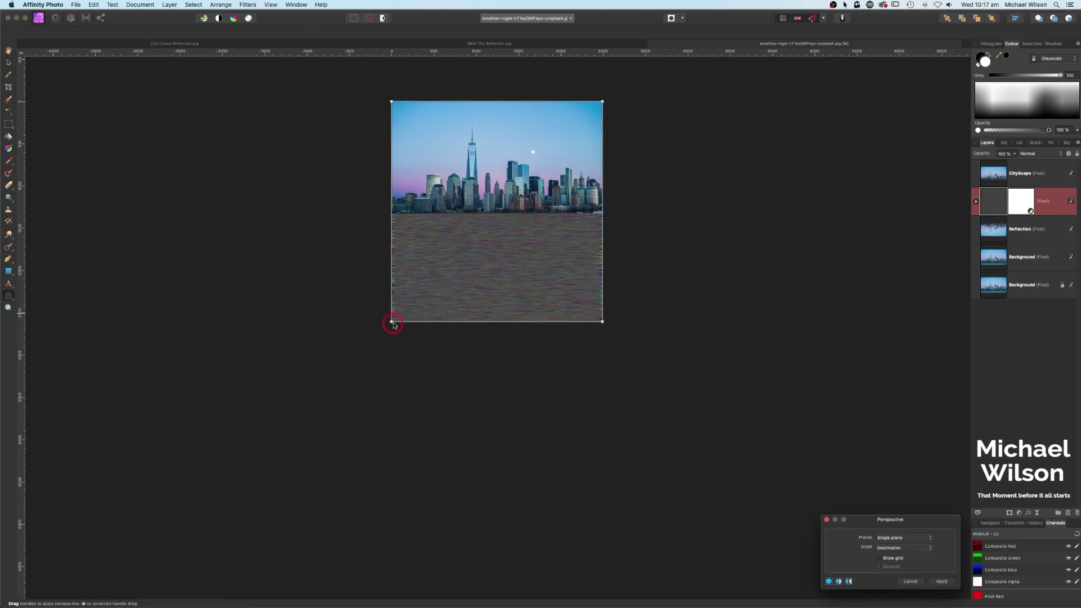
{"action": "left_click_drag", "start_coordinate": [392, 322], "coordinate": [261, 384]}
{"action": "left_click_drag", "start_coordinate": [603, 321], "coordinate": [694, 383]}
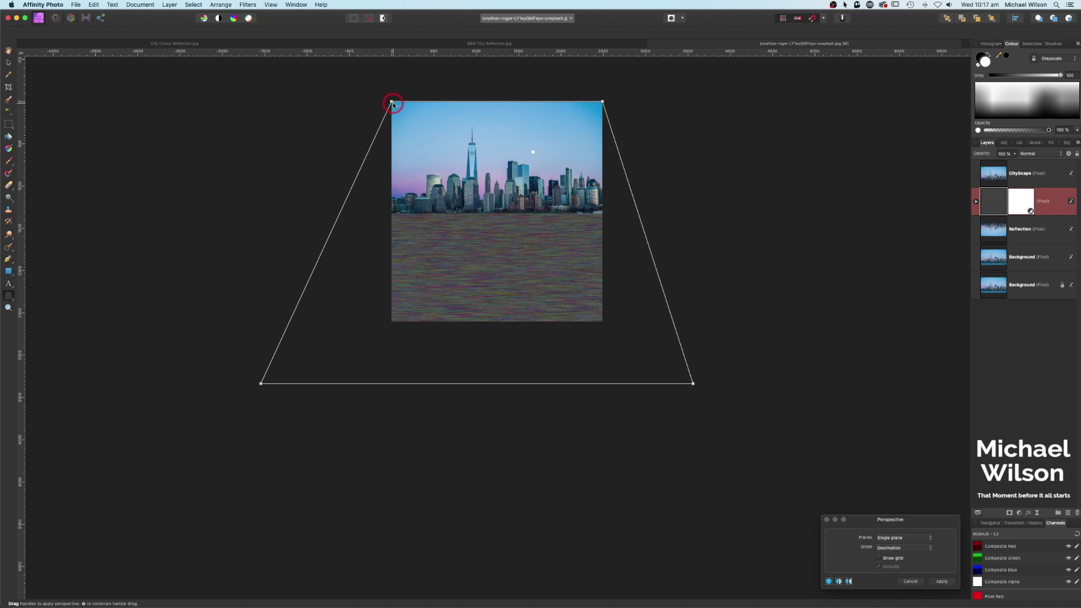
{"action": "left_click_drag", "start_coordinate": [392, 101], "coordinate": [449, 102]}
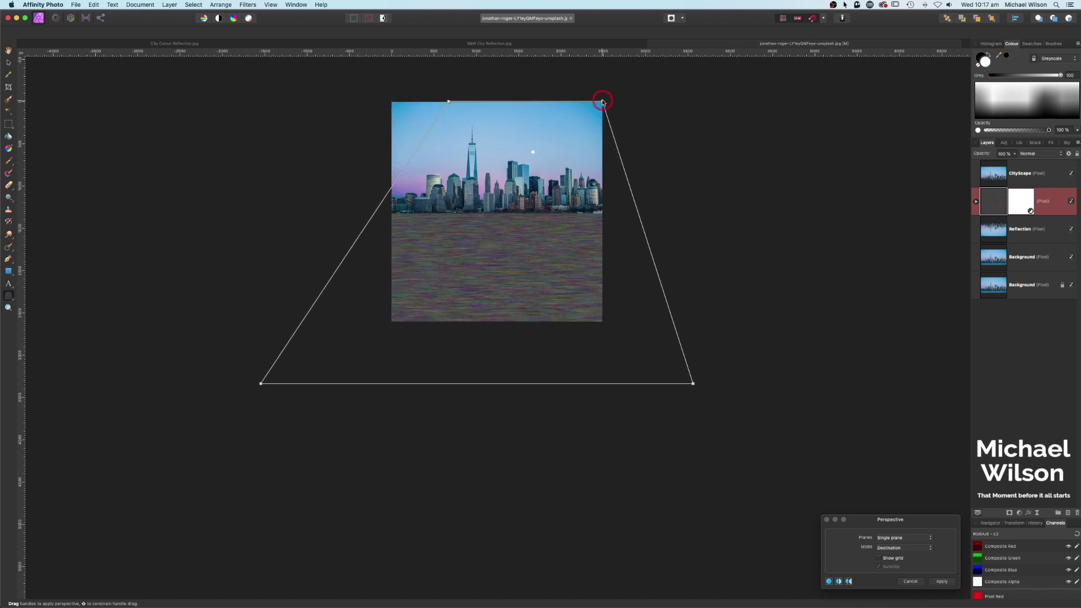
{"action": "left_click_drag", "start_coordinate": [604, 101], "coordinate": [546, 102]}
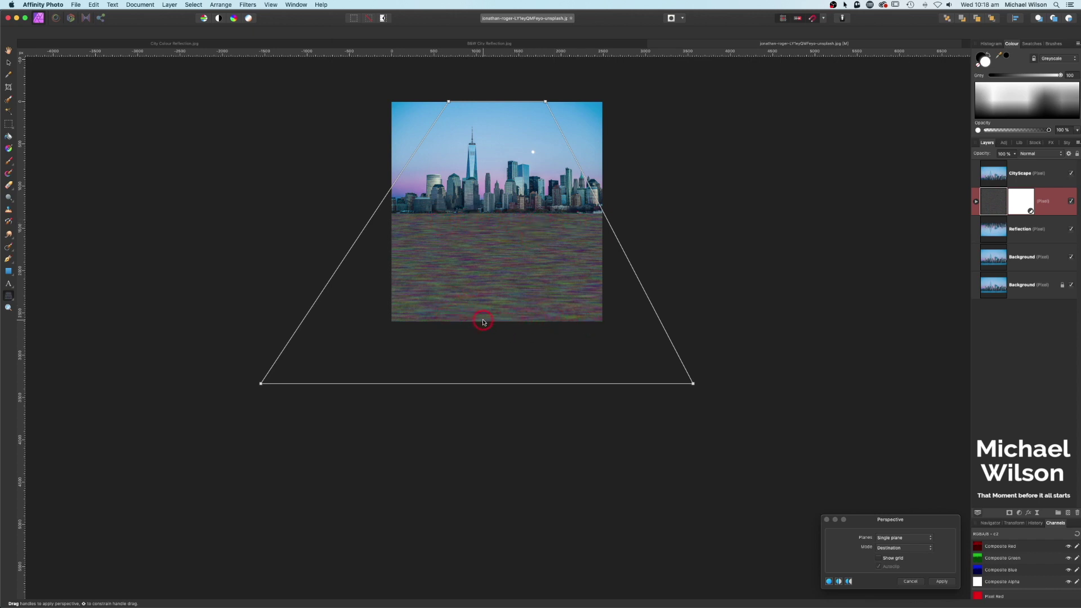
{"action": "left_click", "coordinate": [937, 580]}
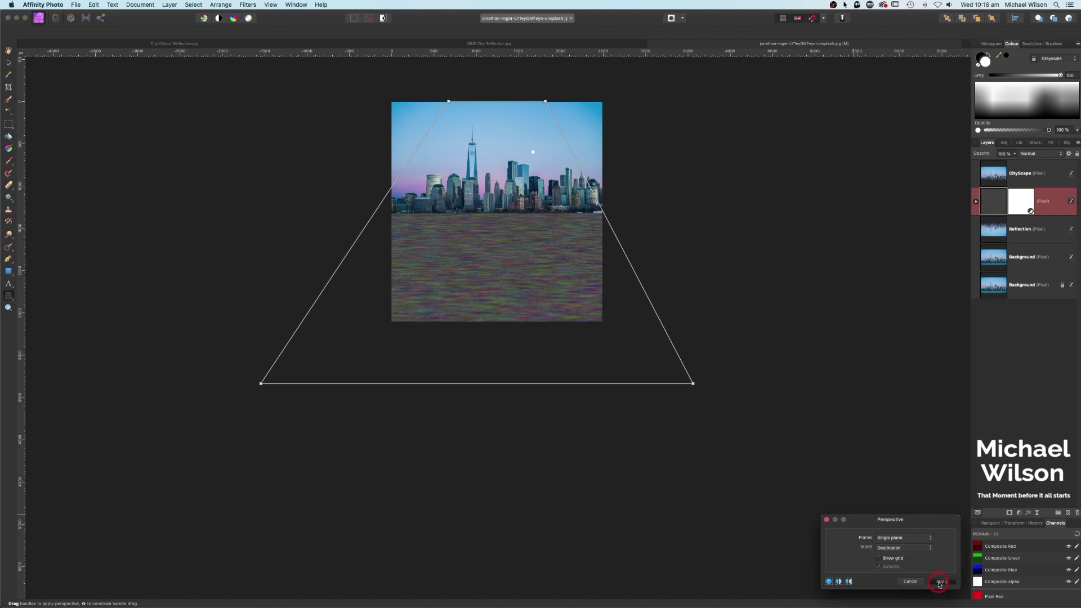
{"action": "key", "text": "super+0"}
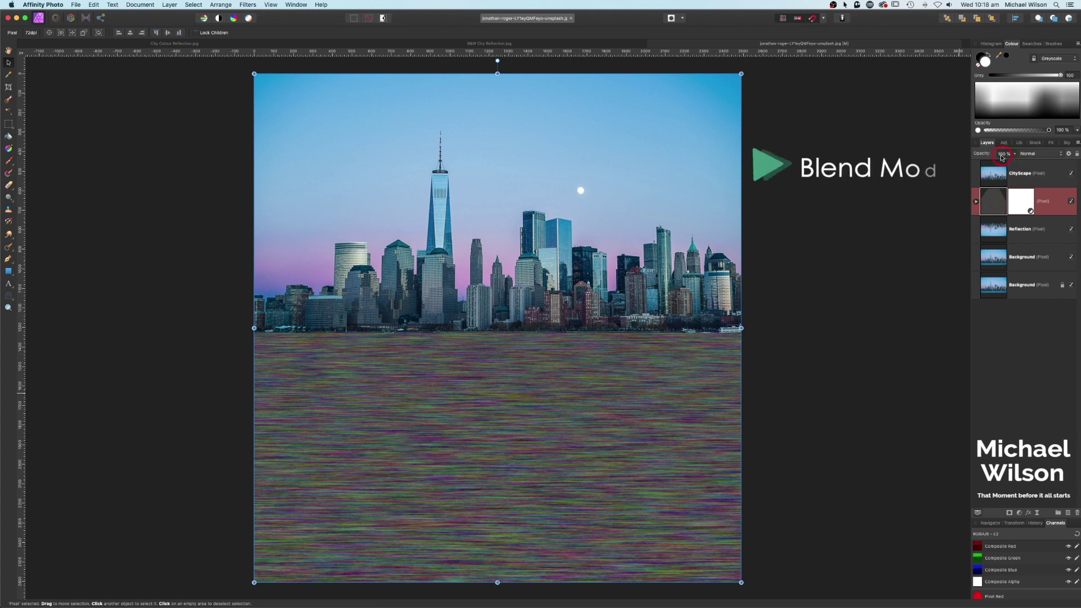
- Set the noise layer's blend mode to Soft Light and lower its opacity to about 25%
{"action": "left_click", "coordinate": [1035, 156]}
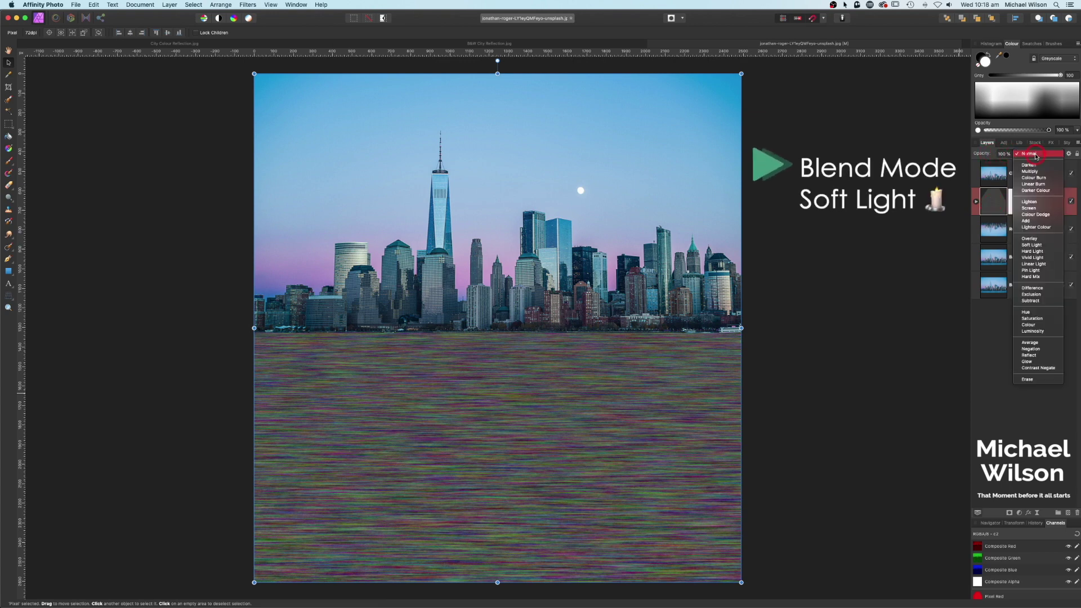
{"action": "left_click", "coordinate": [1042, 246]}
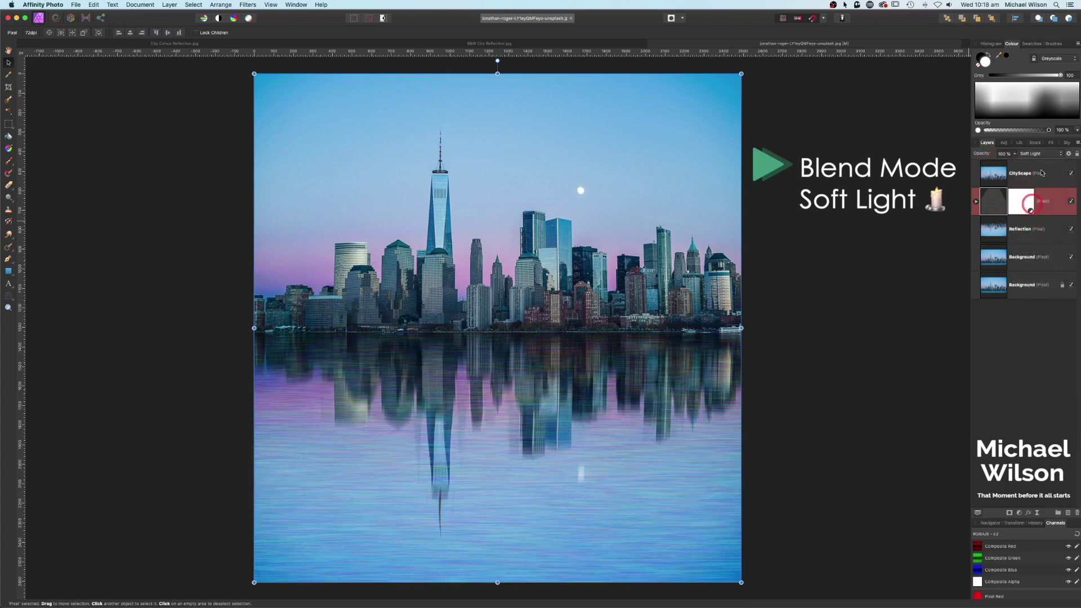
{"action": "left_click", "coordinate": [1016, 155]}
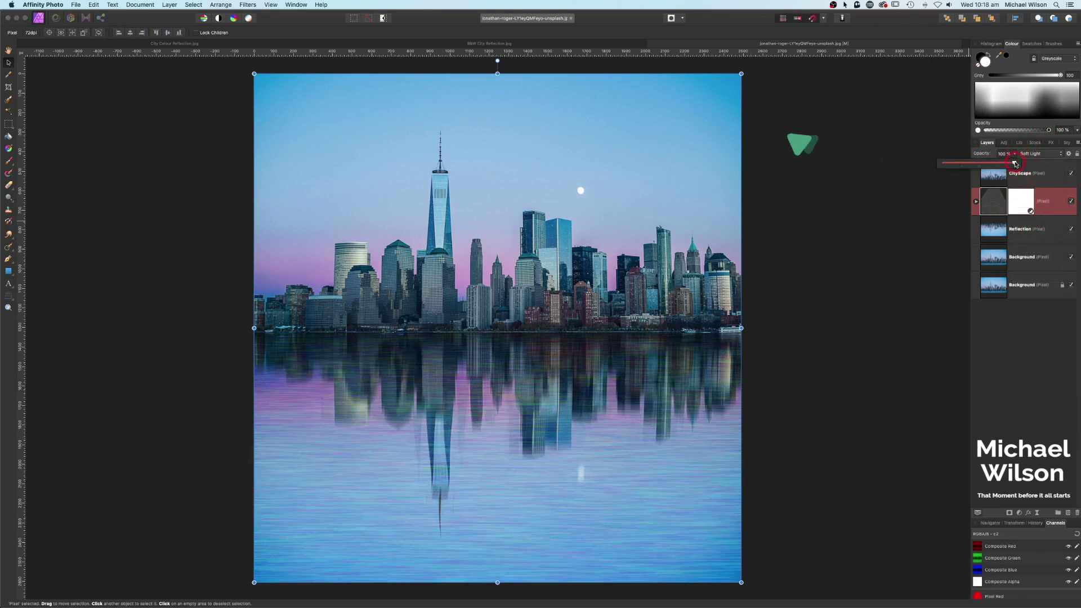
{"action": "left_click_drag", "start_coordinate": [1015, 164], "coordinate": [965, 164]}
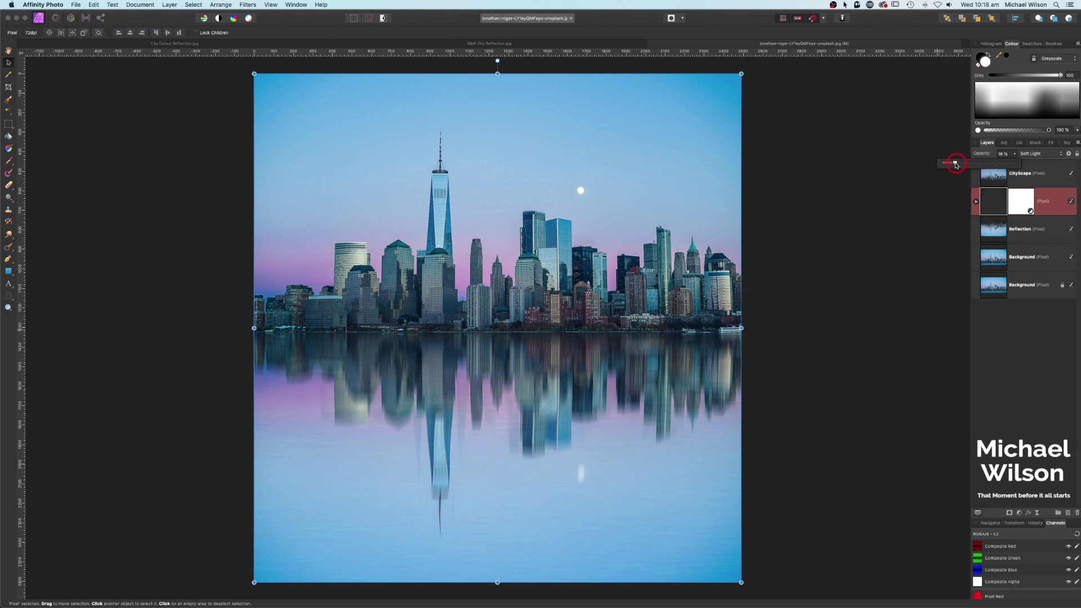
{"action": "left_click_drag", "start_coordinate": [950, 164], "coordinate": [962, 164]}
{"action": "left_click", "coordinate": [927, 228]}
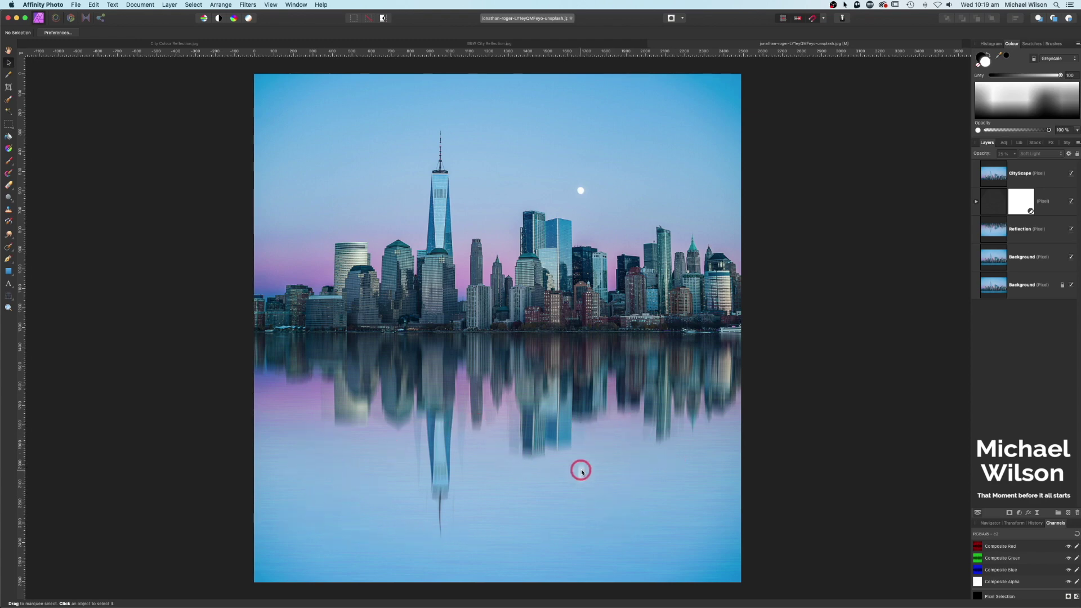
- Add a Brightness / Contrast adjustment above the CityScape layer with brightness 80% and contrast -40%
{"action": "left_click", "coordinate": [999, 171]}
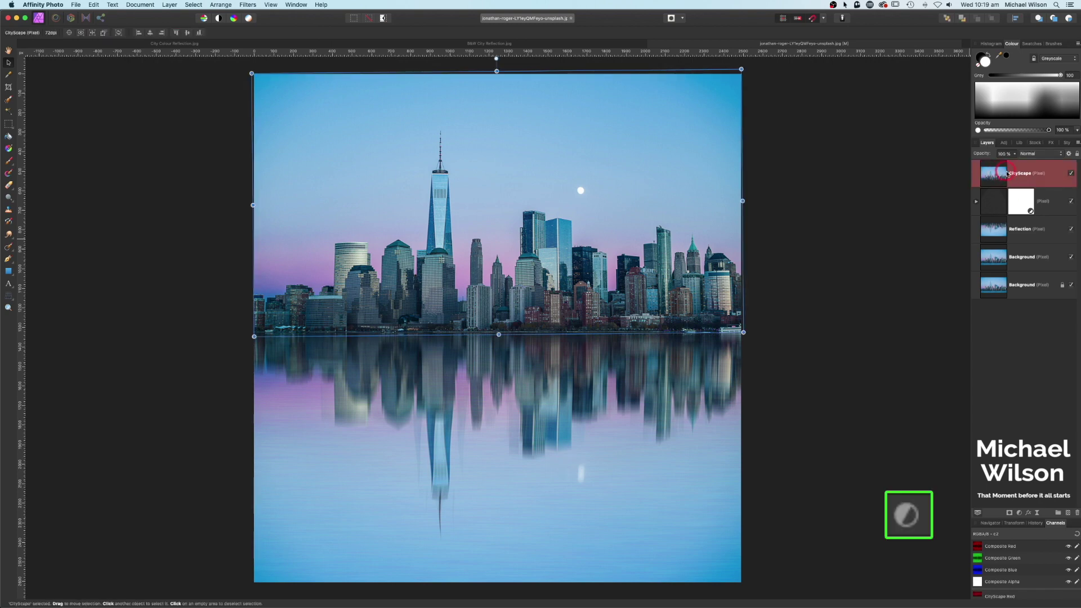
{"action": "left_click", "coordinate": [1019, 513]}
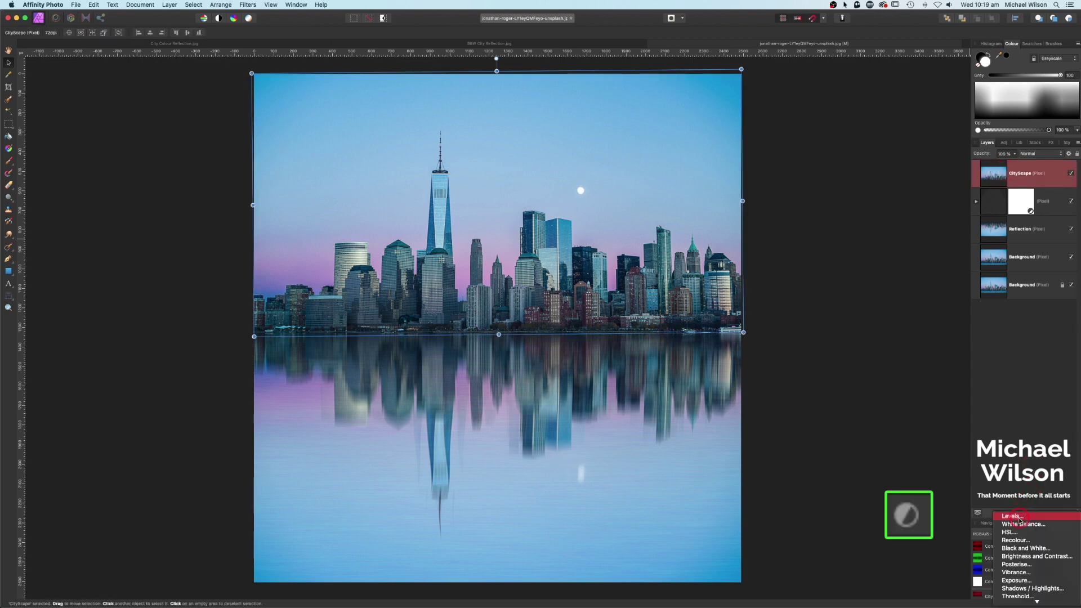
{"action": "left_click", "coordinate": [1028, 558]}
{"action": "left_click", "coordinate": [913, 232]}
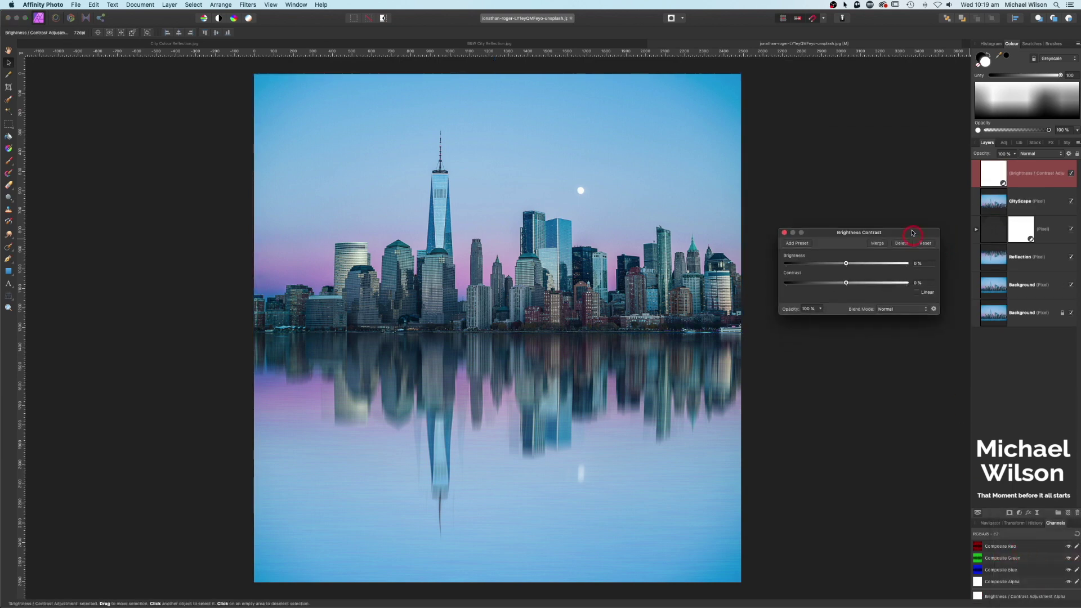
{"action": "left_click_drag", "start_coordinate": [913, 233], "coordinate": [907, 144]}
{"action": "left_click_drag", "start_coordinate": [839, 176], "coordinate": [885, 177]}
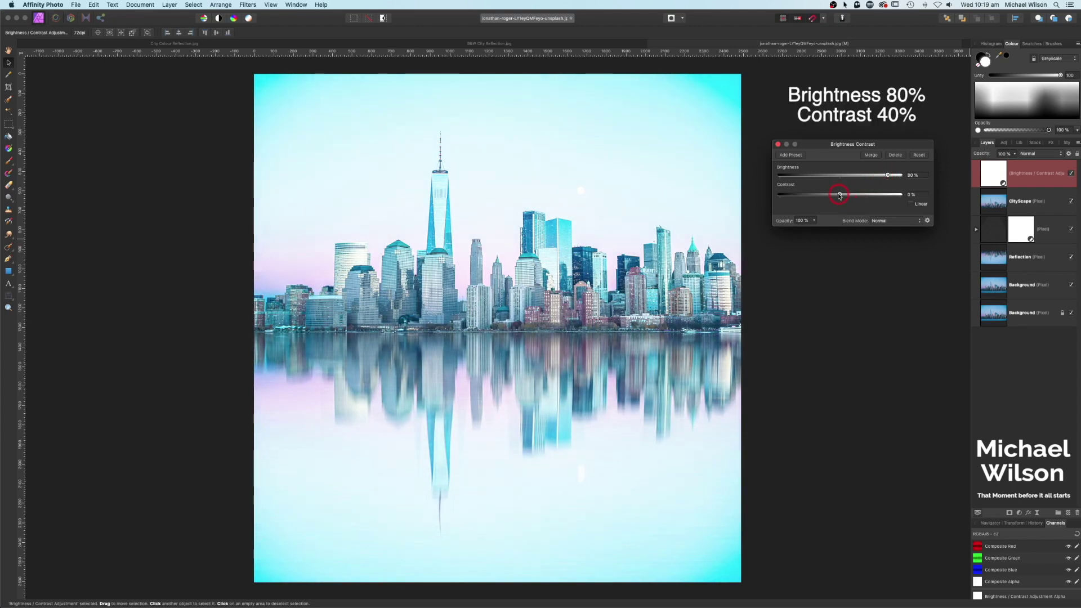
{"action": "left_click_drag", "start_coordinate": [836, 196], "coordinate": [825, 196]}
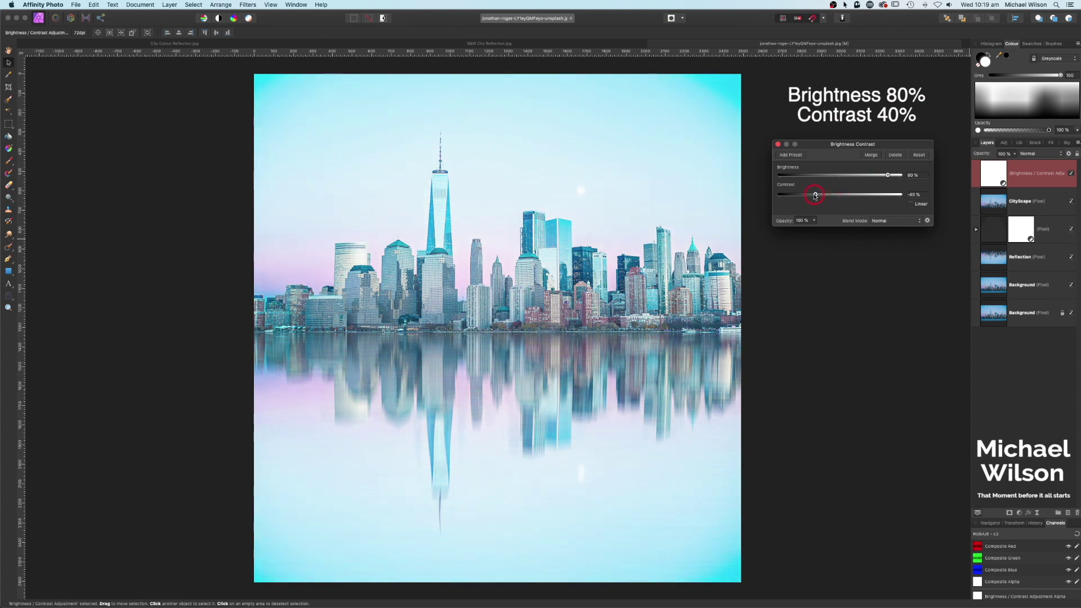
- Invert the Brightness / Contrast adjustment so its mask turns black, and activate the Paint Brush Tool
{"action": "left_click", "coordinate": [1003, 175]}
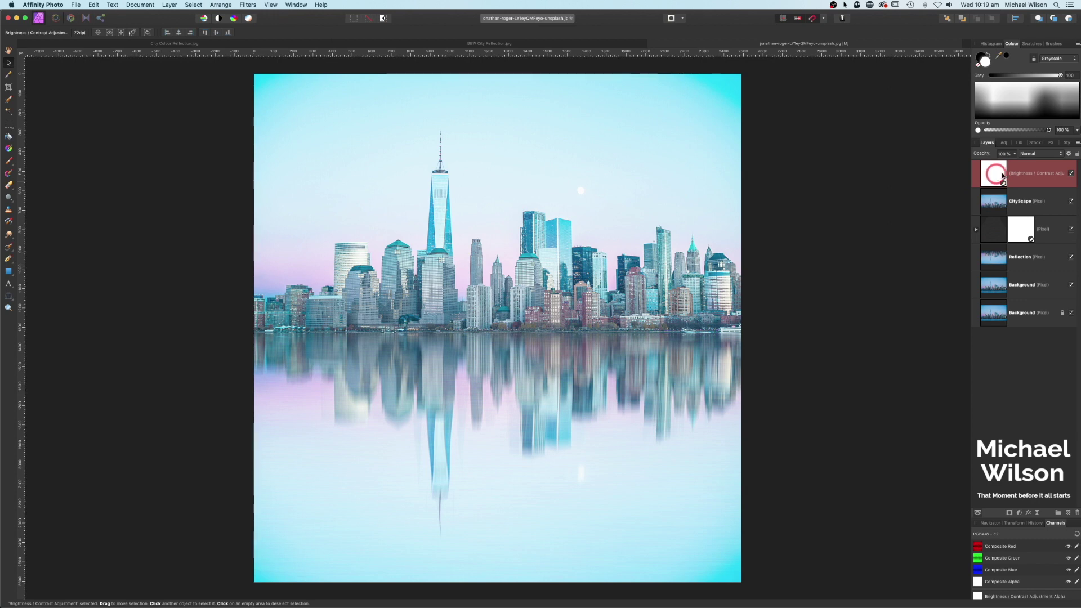
{"action": "key", "text": "super+i"}
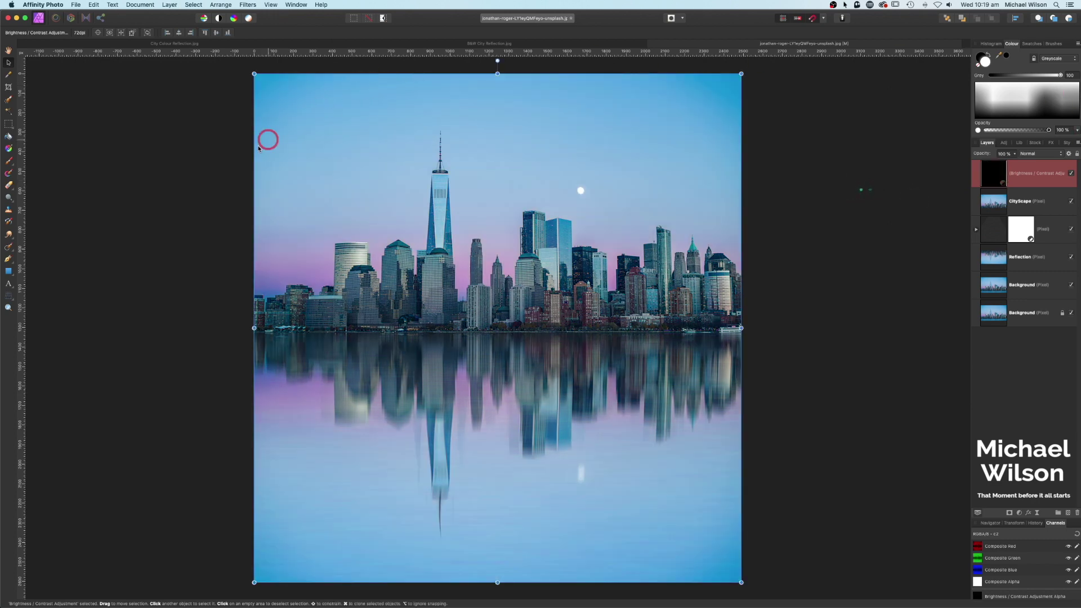
{"action": "left_click", "coordinate": [9, 161]}
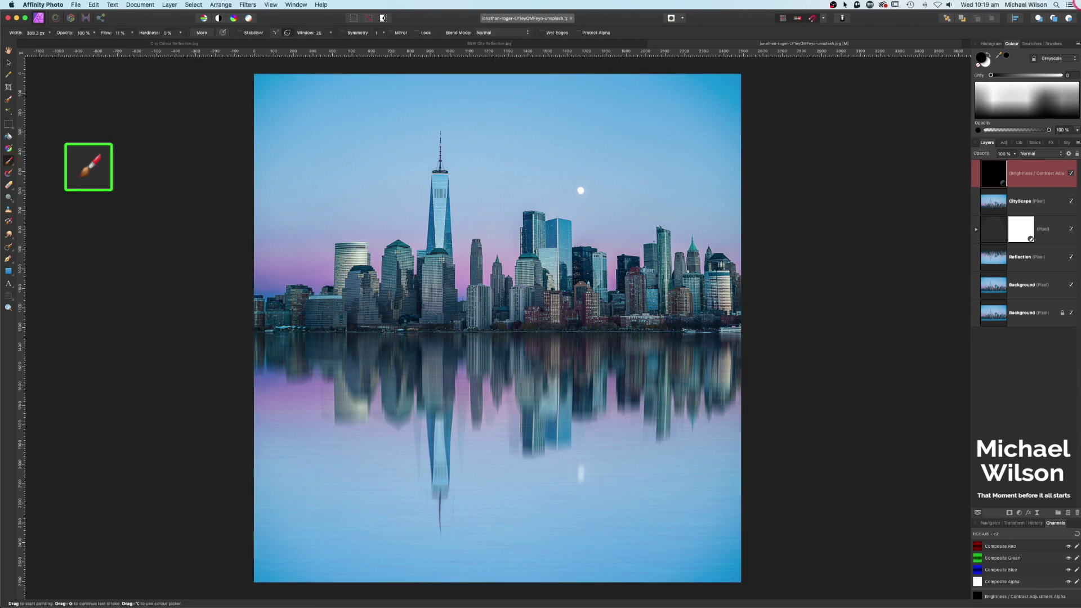
- Paint white over the skyline on the Brightness / Contrast mask with a soft Basic brush at 10% flow
{"action": "left_click", "coordinate": [1051, 45]}
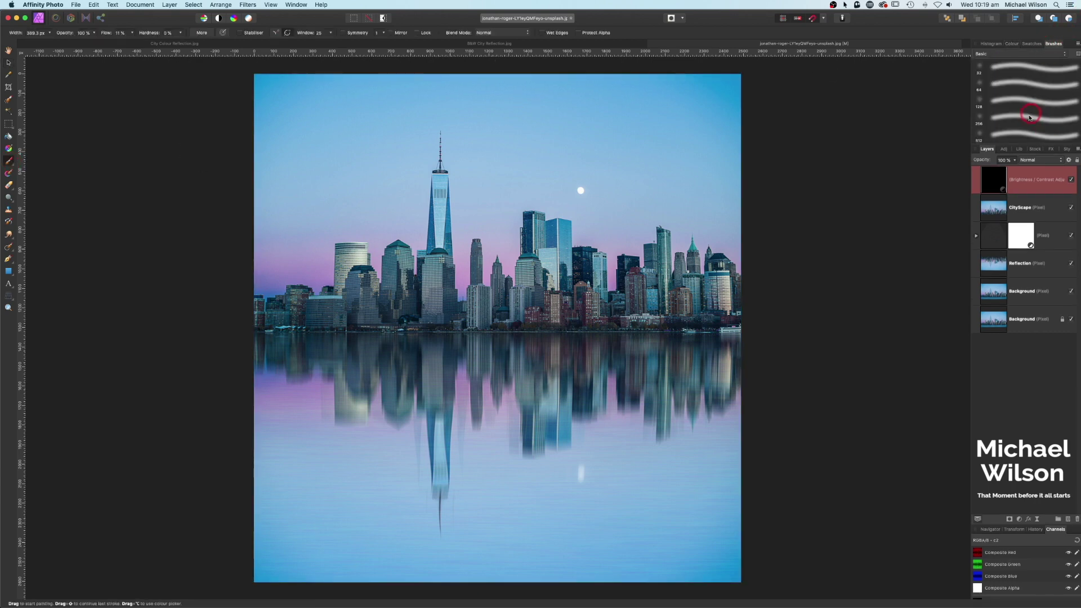
{"action": "left_click", "coordinate": [1030, 117]}
{"action": "left_click", "coordinate": [1010, 44]}
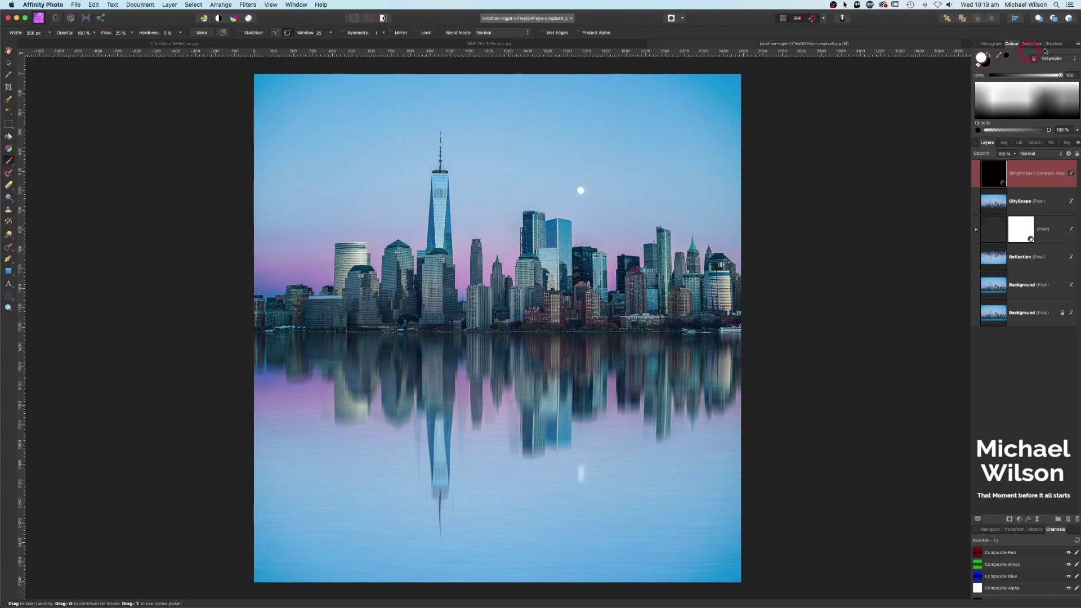
{"action": "left_click", "coordinate": [132, 33]}
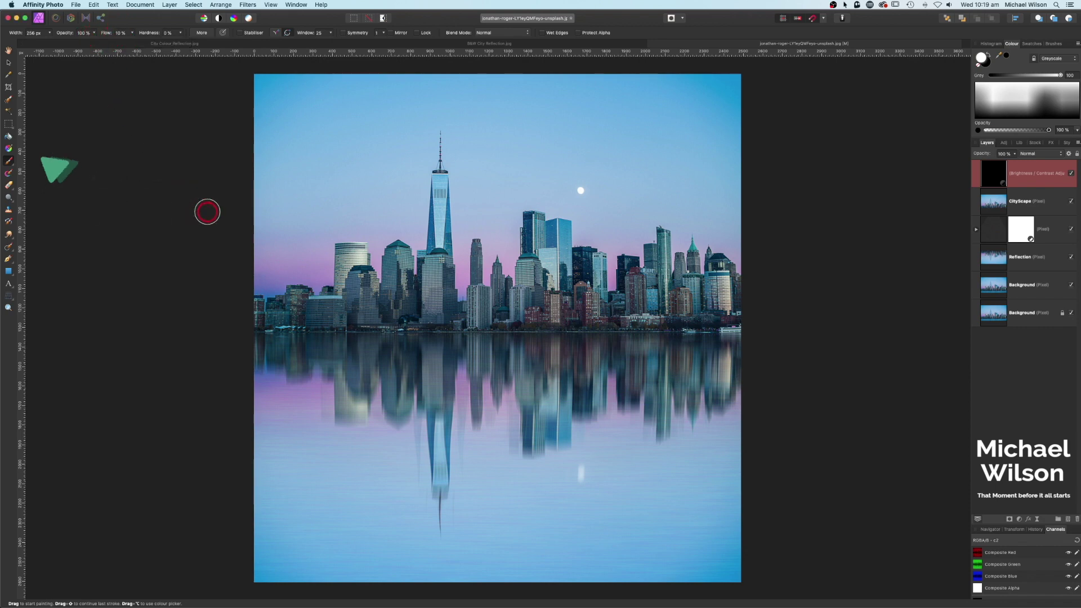
{"action": "key", "text": "bracketright"}
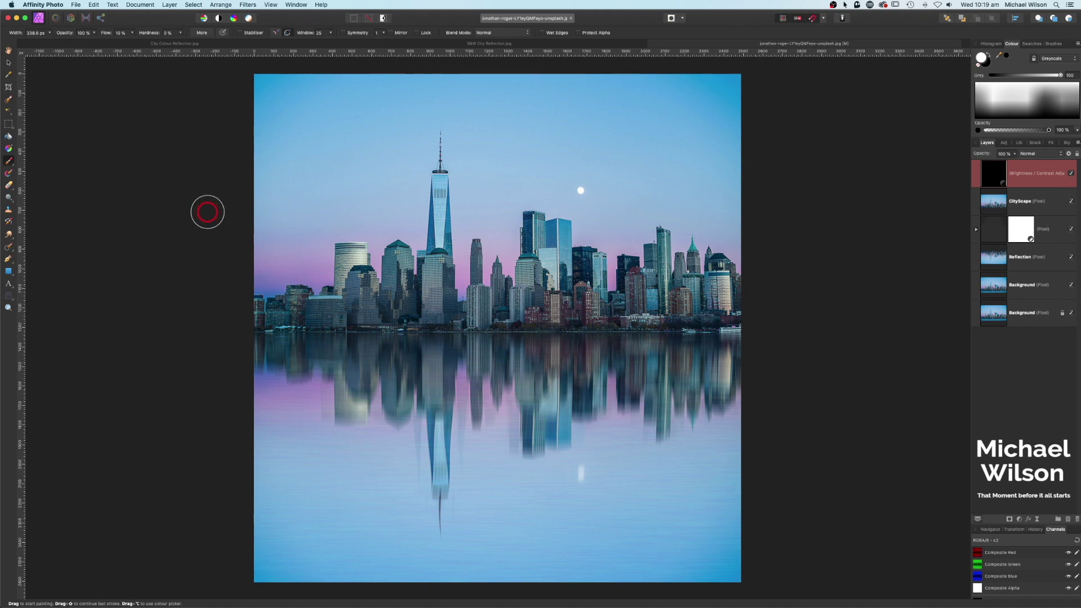
{"action": "key", "text": "bracketleft"}
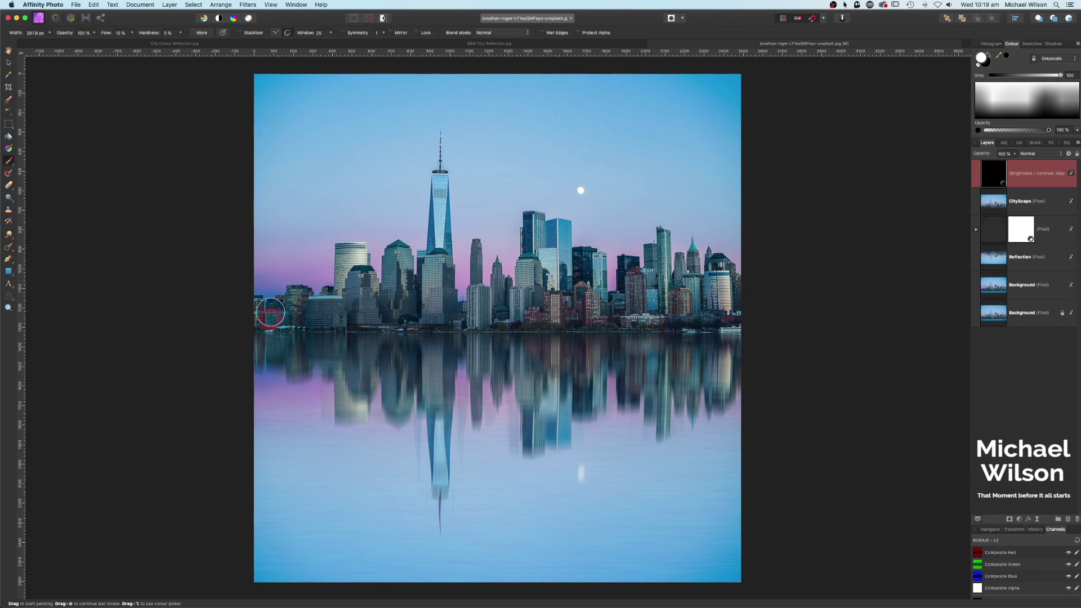
{"action": "mouse_move", "coordinate": [291, 342]}
{"action": "left_mouse_down"}
{"action": "mouse_move", "coordinate": [354, 351]}
{"action": "mouse_move", "coordinate": [385, 328]}
{"action": "mouse_move", "coordinate": [394, 349]}
{"action": "mouse_move", "coordinate": [406, 311]}
{"action": "mouse_move", "coordinate": [411, 354]}
{"action": "mouse_move", "coordinate": [430, 312]}
{"action": "mouse_move", "coordinate": [437, 348]}
{"action": "mouse_move", "coordinate": [493, 347]}
{"action": "mouse_move", "coordinate": [508, 300]}
{"action": "mouse_move", "coordinate": [530, 345]}
{"action": "mouse_move", "coordinate": [549, 313]}
{"action": "mouse_move", "coordinate": [563, 352]}
{"action": "mouse_move", "coordinate": [599, 318]}
{"action": "mouse_move", "coordinate": [610, 357]}
{"action": "mouse_move", "coordinate": [619, 320]}
{"action": "mouse_move", "coordinate": [639, 345]}
{"action": "mouse_move", "coordinate": [650, 307]}
{"action": "mouse_move", "coordinate": [655, 347]}
{"action": "mouse_move", "coordinate": [677, 354]}
{"action": "mouse_move", "coordinate": [693, 322]}
{"action": "mouse_move", "coordinate": [738, 350]}
{"action": "mouse_move", "coordinate": [720, 297]}
{"action": "mouse_move", "coordinate": [719, 335]}
{"action": "mouse_move", "coordinate": [712, 309]}
{"action": "mouse_move", "coordinate": [706, 332]}
{"action": "mouse_move", "coordinate": [702, 293]}
{"action": "mouse_move", "coordinate": [695, 320]}
{"action": "mouse_move", "coordinate": [667, 295]}
{"action": "mouse_move", "coordinate": [662, 337]}
{"action": "mouse_move", "coordinate": [647, 300]}
{"action": "mouse_move", "coordinate": [644, 318]}
{"action": "mouse_move", "coordinate": [630, 302]}
{"action": "mouse_move", "coordinate": [624, 348]}
{"action": "mouse_move", "coordinate": [604, 307]}
{"action": "mouse_move", "coordinate": [596, 345]}
{"action": "mouse_move", "coordinate": [572, 287]}
{"action": "mouse_move", "coordinate": [569, 334]}
{"action": "mouse_move", "coordinate": [534, 294]}
{"action": "mouse_move", "coordinate": [525, 339]}
{"action": "mouse_move", "coordinate": [508, 301]}
{"action": "mouse_move", "coordinate": [478, 316]}
{"action": "mouse_move", "coordinate": [473, 347]}
{"action": "mouse_move", "coordinate": [440, 308]}
{"action": "mouse_move", "coordinate": [413, 313]}
{"action": "mouse_move", "coordinate": [400, 351]}
{"action": "mouse_move", "coordinate": [373, 299]}
{"action": "mouse_move", "coordinate": [212, 459]}
{"action": "left_mouse_up"}
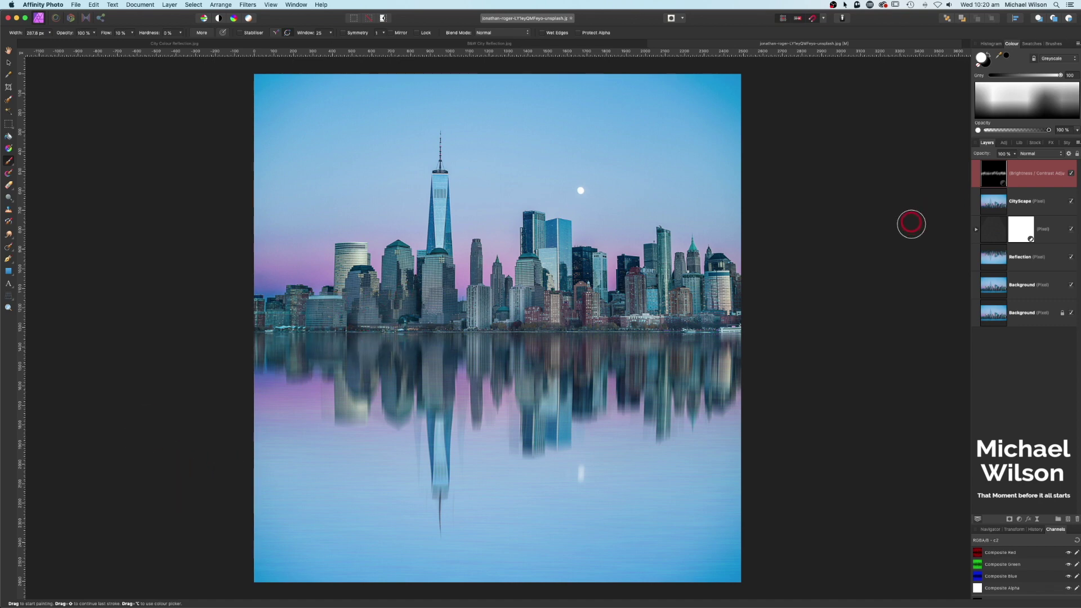
- Activate the Blur Brush Tool on the Reflection layer and set its flow to about 39%
{"action": "left_click", "coordinate": [995, 259]}
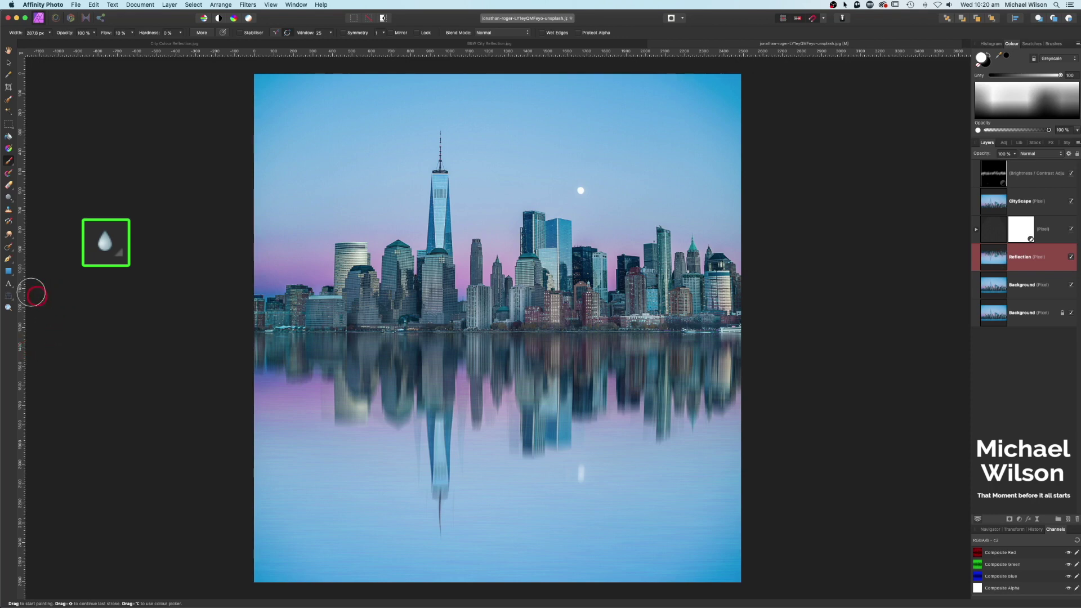
{"action": "left_click", "coordinate": [10, 238]}
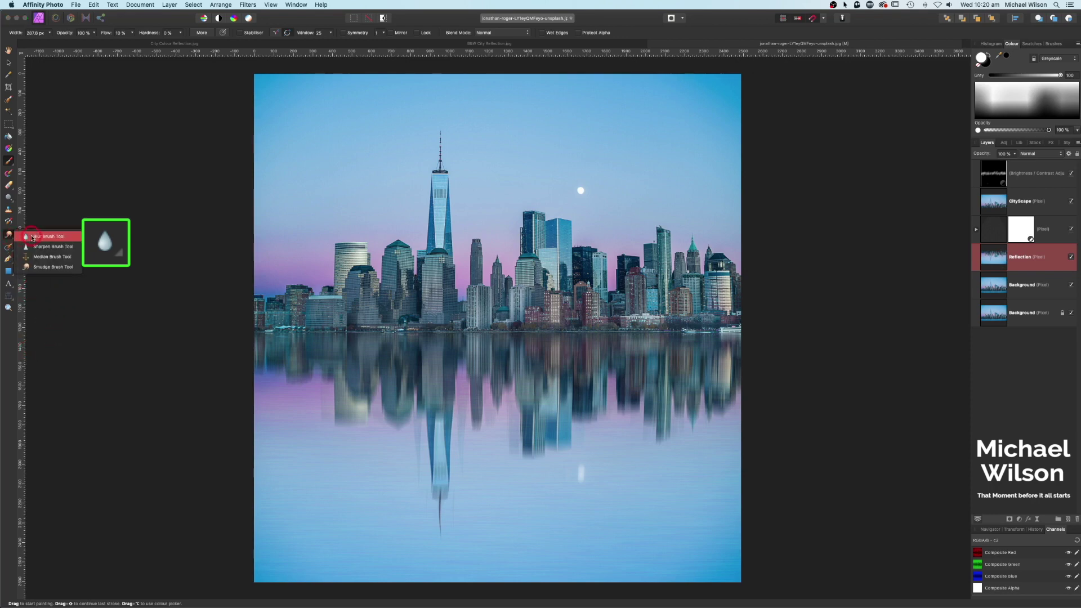
{"action": "left_click", "coordinate": [34, 234]}
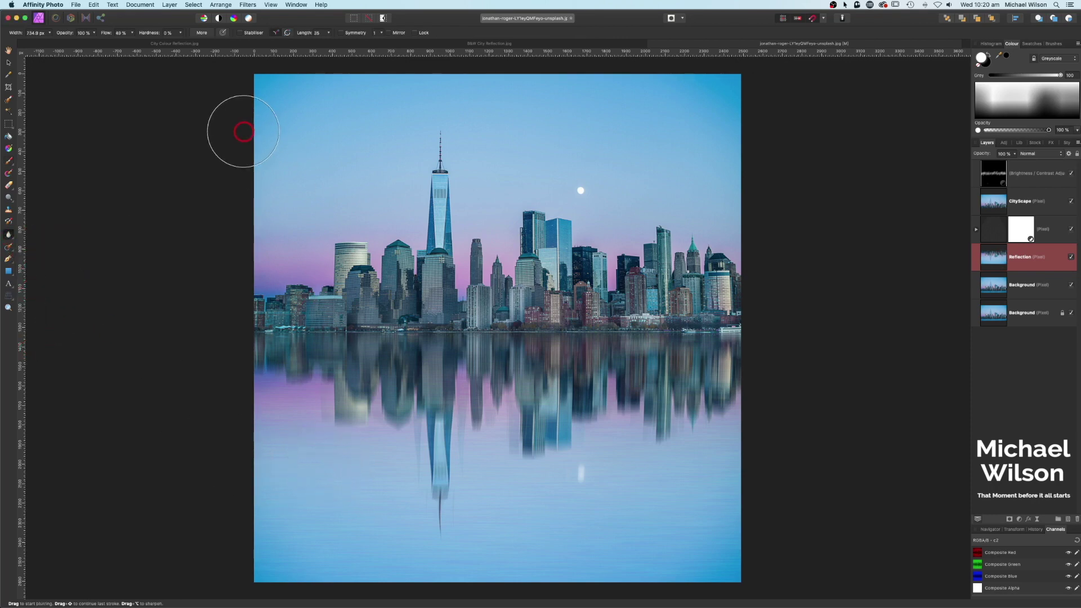
{"action": "left_click", "coordinate": [132, 32]}
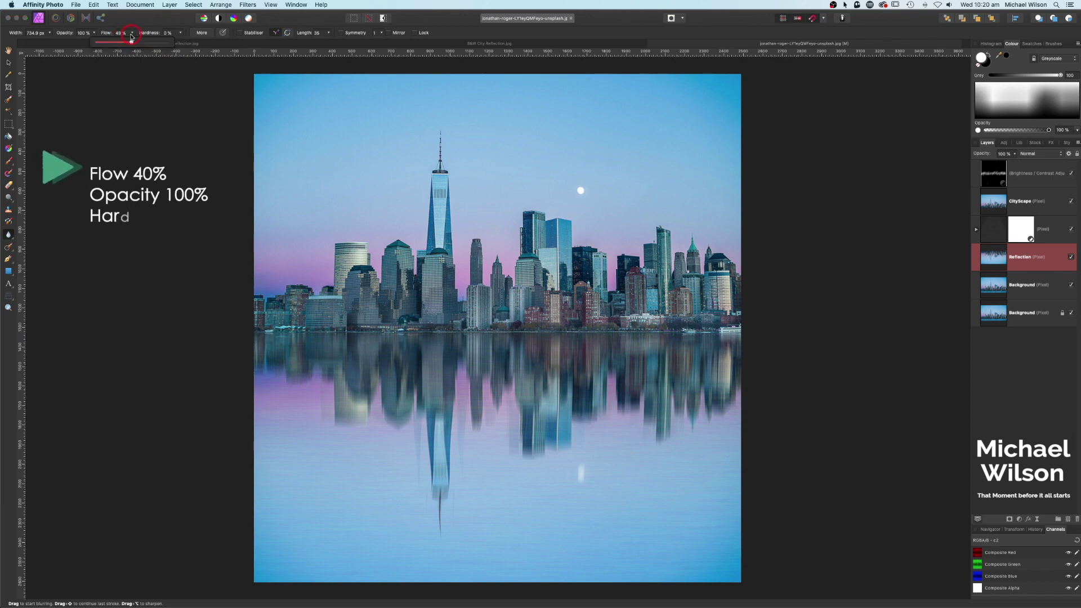
{"action": "left_click_drag", "start_coordinate": [131, 42], "coordinate": [117, 44]}
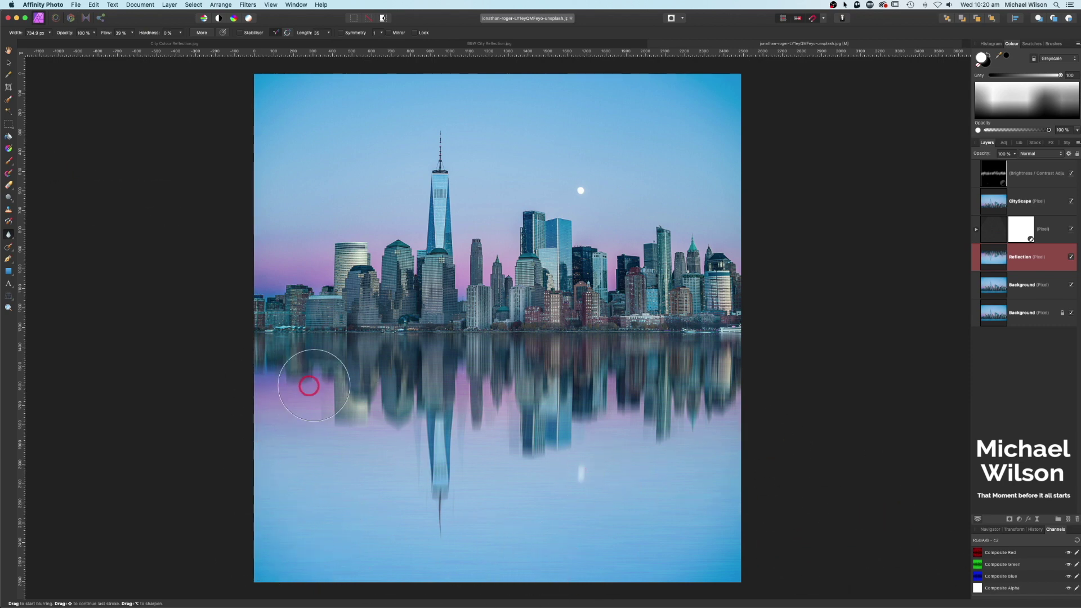
- Select the layers from the Brightness / Contrast adjustment down to the unlocked Background and create a Merge Visible layer on top
{"action": "left_click", "coordinate": [1025, 177]}
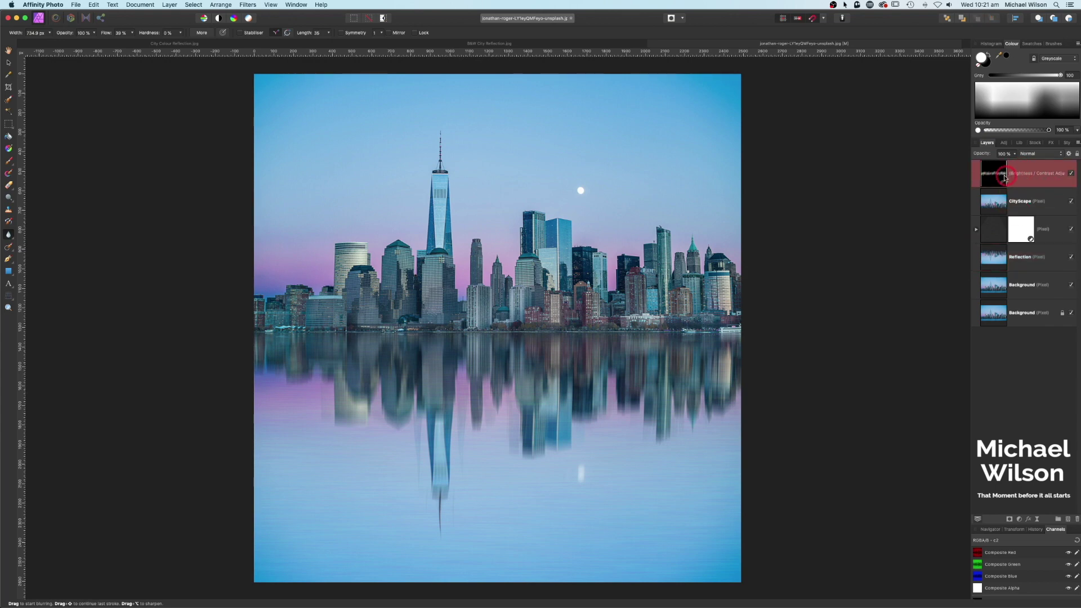
{"action": "left_click", "coordinate": [1016, 287], "text": "shift"}
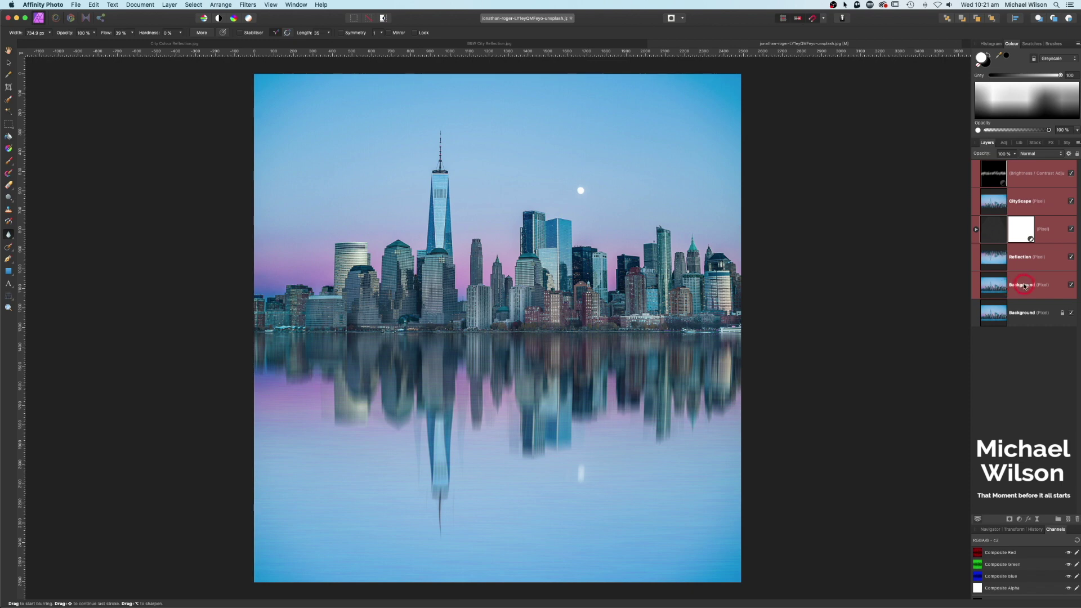
{"action": "left_click", "coordinate": [16, 66]}
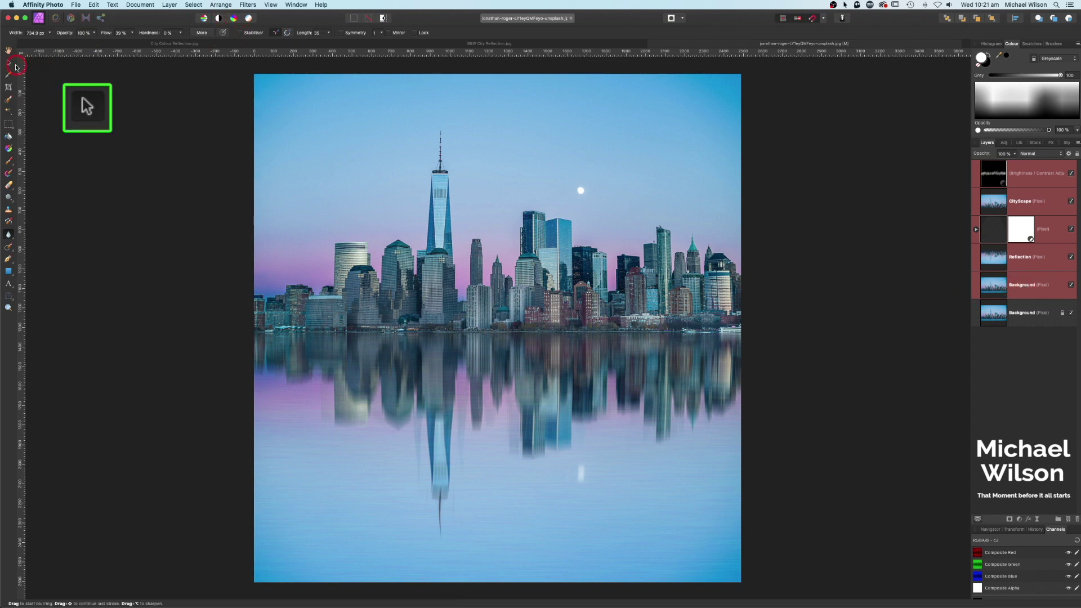
{"action": "left_click", "coordinate": [170, 4]}
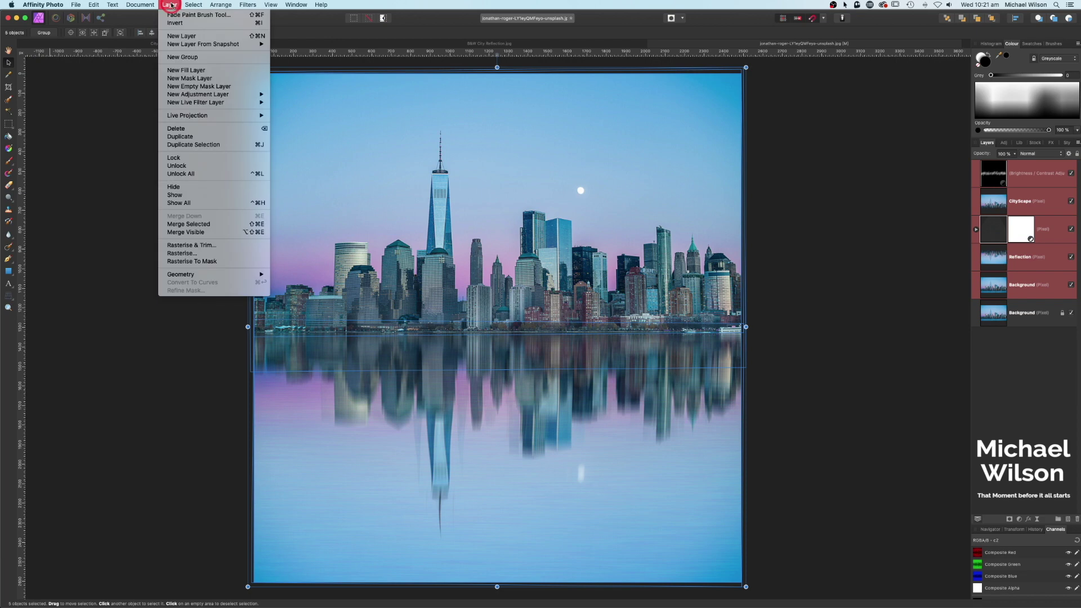
{"action": "left_click", "coordinate": [189, 233]}
{"action": "left_click", "coordinate": [992, 182]}
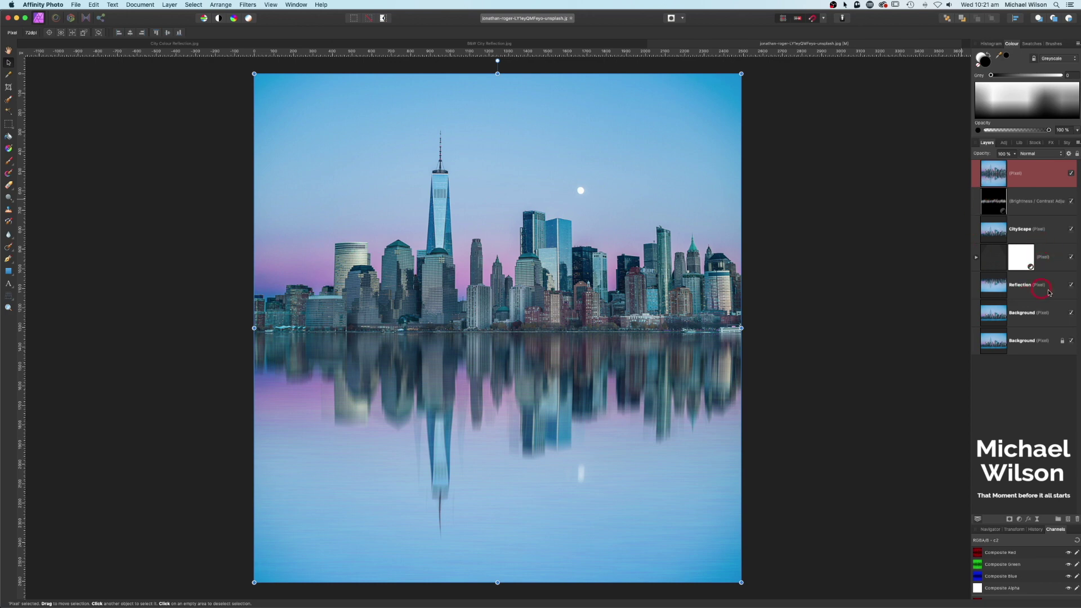
- Add a Black & White adjustment above the merged layer using the Actual B&W preset
{"action": "left_click", "coordinate": [996, 178]}
{"action": "left_click", "coordinate": [1009, 163]}
{"action": "left_click", "coordinate": [1006, 144]}
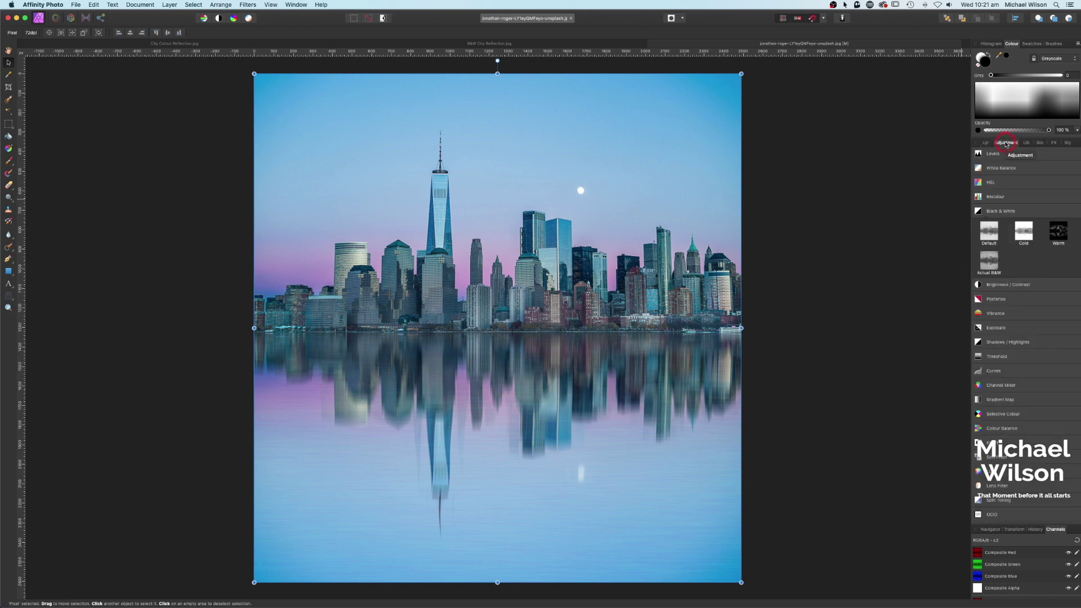
{"action": "left_click", "coordinate": [987, 265]}
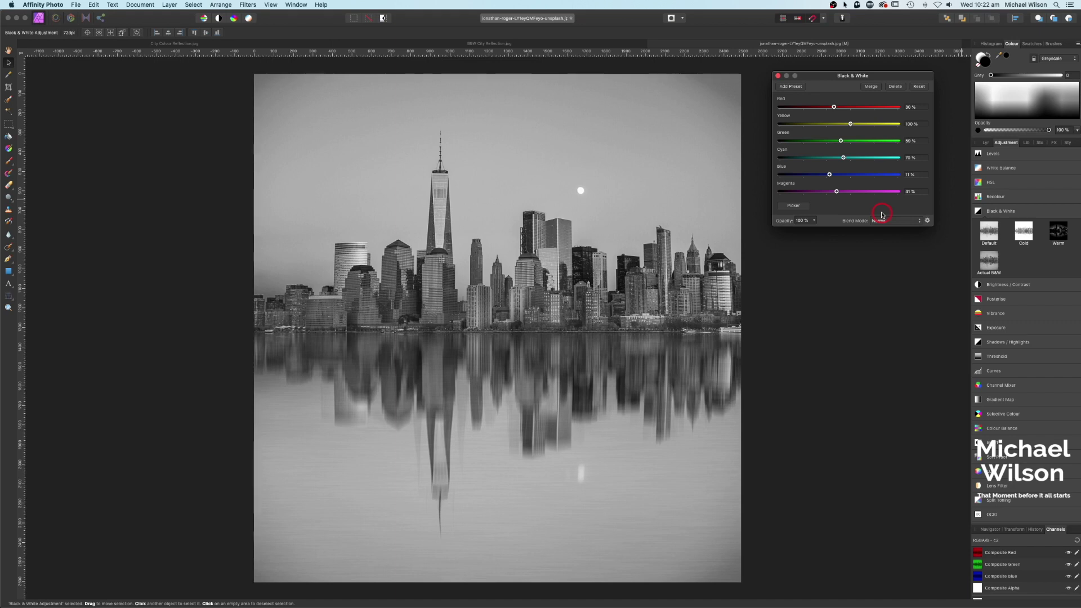
{"action": "left_click", "coordinate": [789, 75]}
- Hide the Black & White adjustment and open the merged pixel layer in the Silver Efex Pro 2 plugin
{"action": "left_click", "coordinate": [987, 144]}
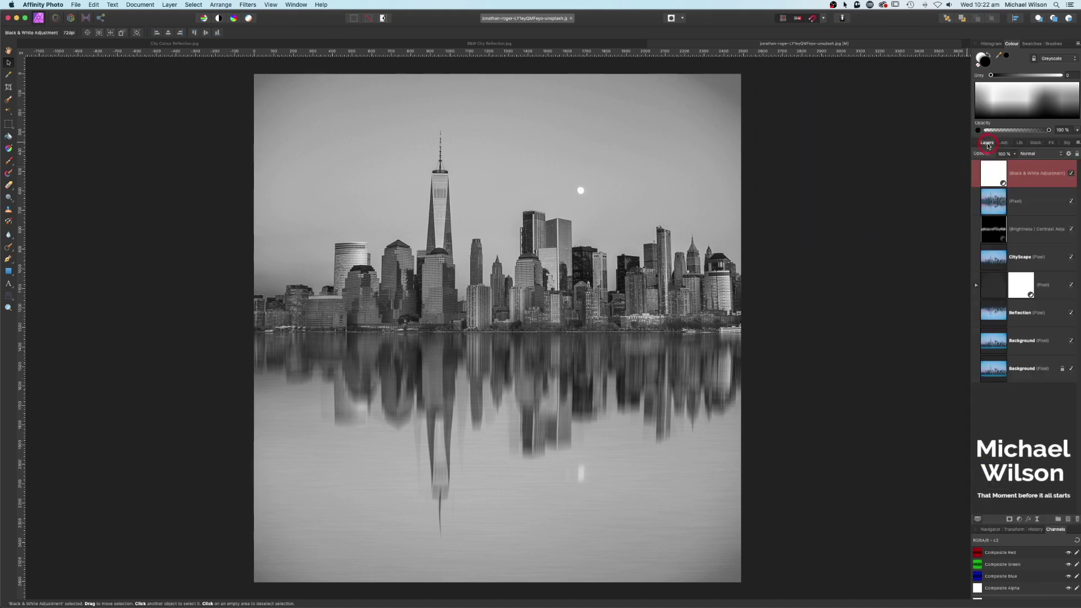
{"action": "left_click", "coordinate": [1072, 174]}
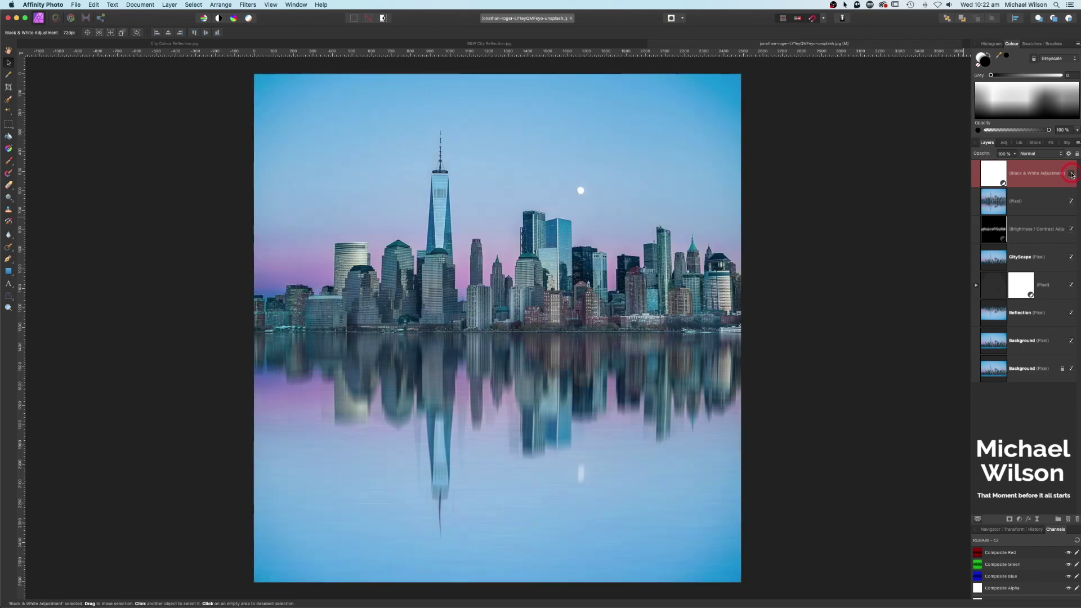
{"action": "left_click", "coordinate": [1014, 205]}
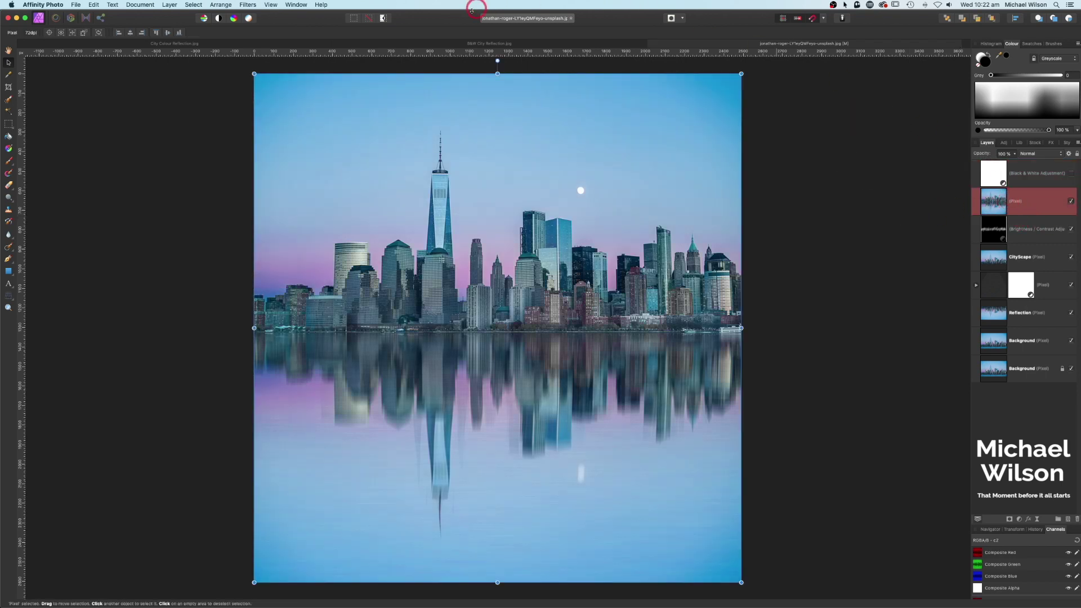
{"action": "left_click", "coordinate": [251, 5]}
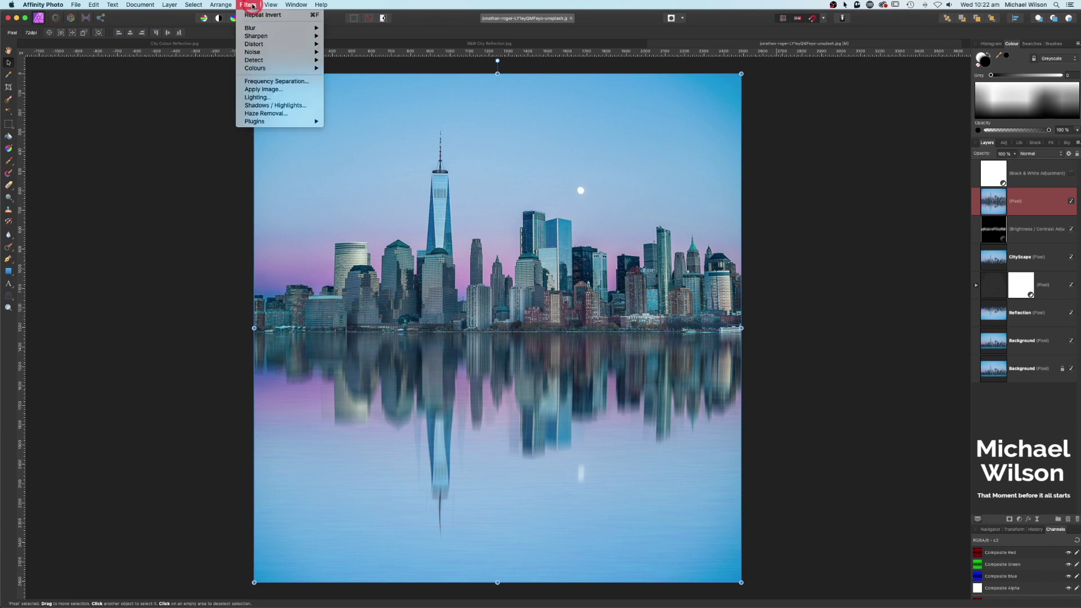
{"action": "left_click", "coordinate": [359, 121]}
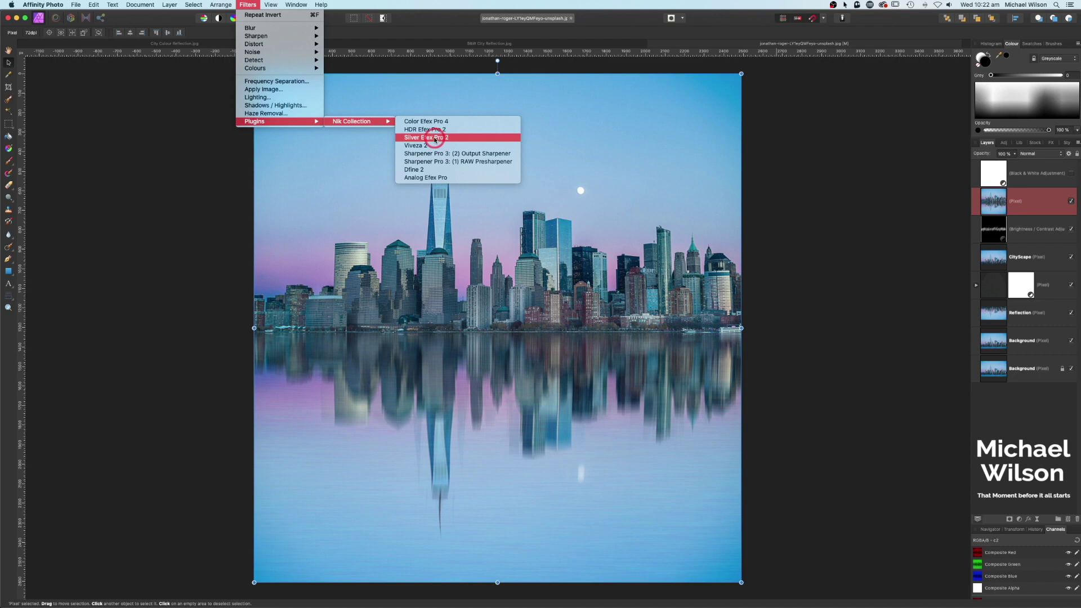
{"action": "left_click", "coordinate": [76, 211]}
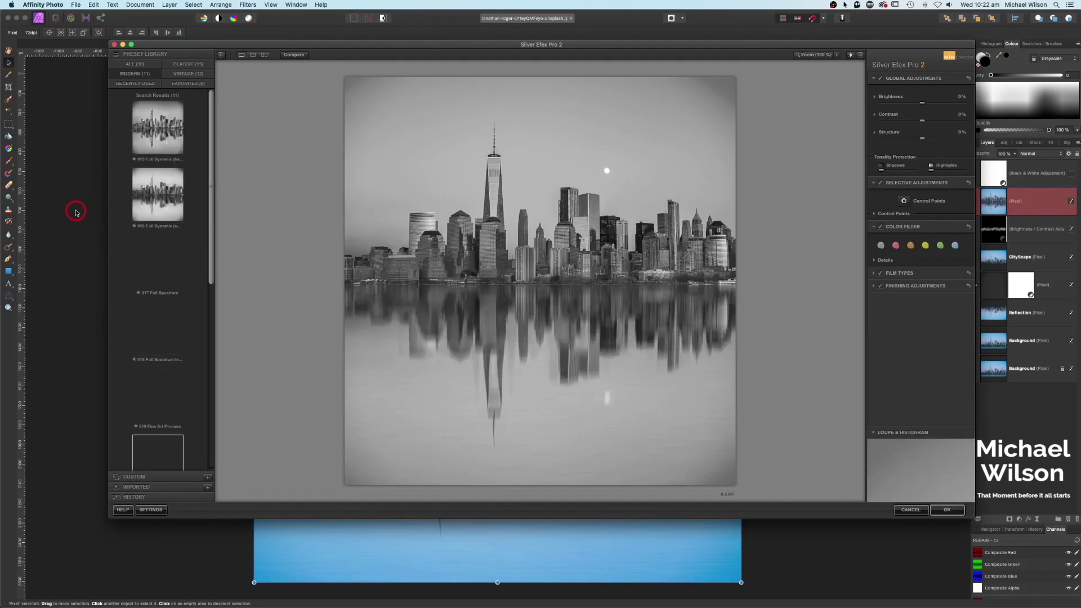
- Apply the modern Silhouette EV +0.5 preset with brightness 20%, contrast about -53% and structure about 15%
{"action": "scroll", "coordinate": [167, 329], "scroll_direction": "up", "scroll_amount": 1}
{"action": "scroll", "coordinate": [167, 330], "scroll_direction": "down", "scroll_amount": 10}
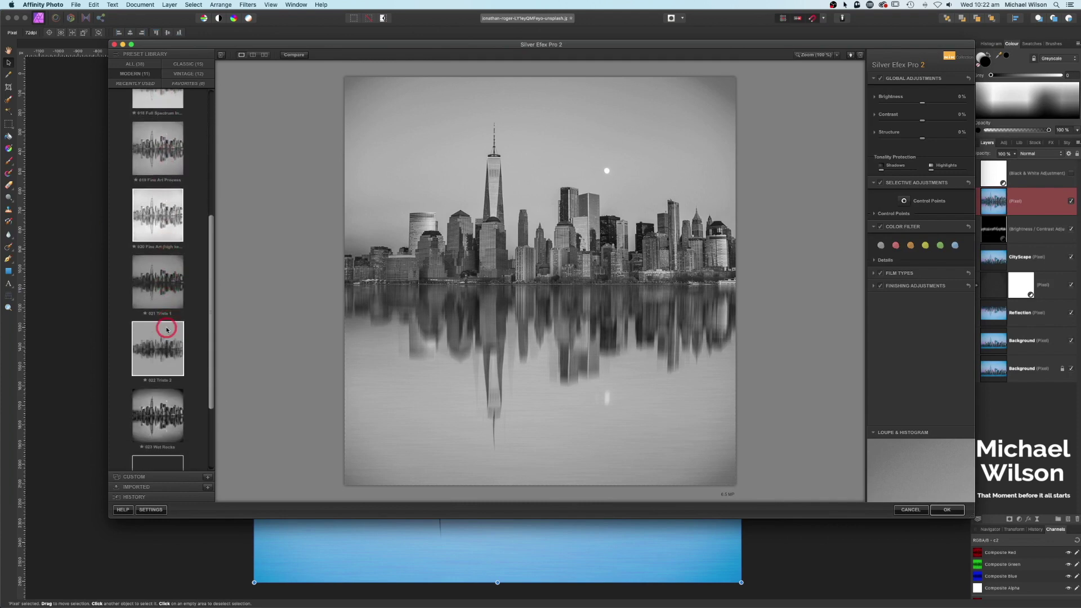
{"action": "left_click", "coordinate": [160, 417]}
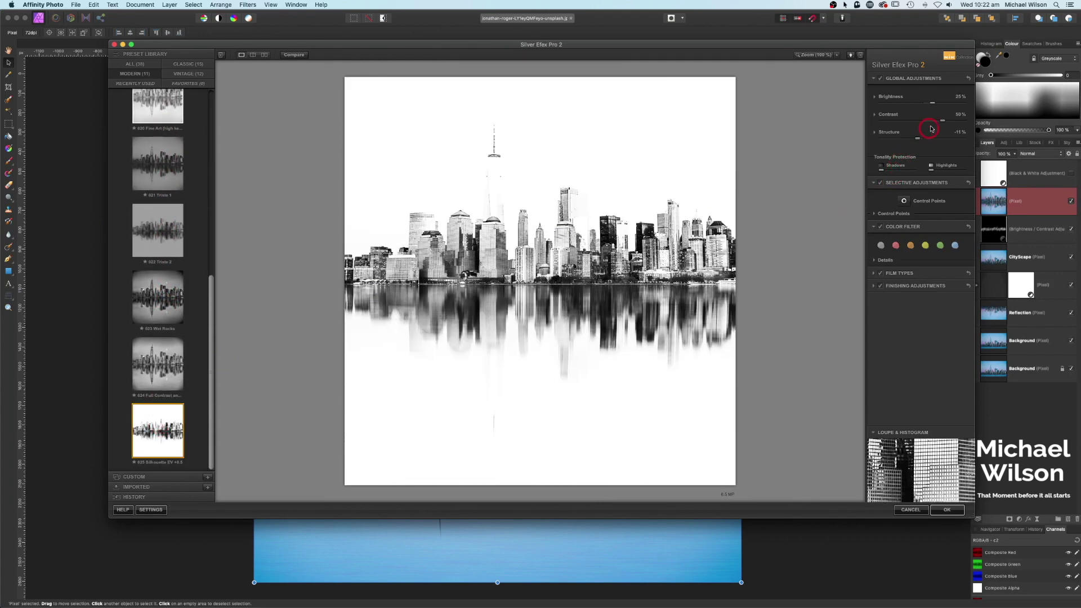
{"action": "left_click_drag", "start_coordinate": [944, 122], "coordinate": [931, 103]}
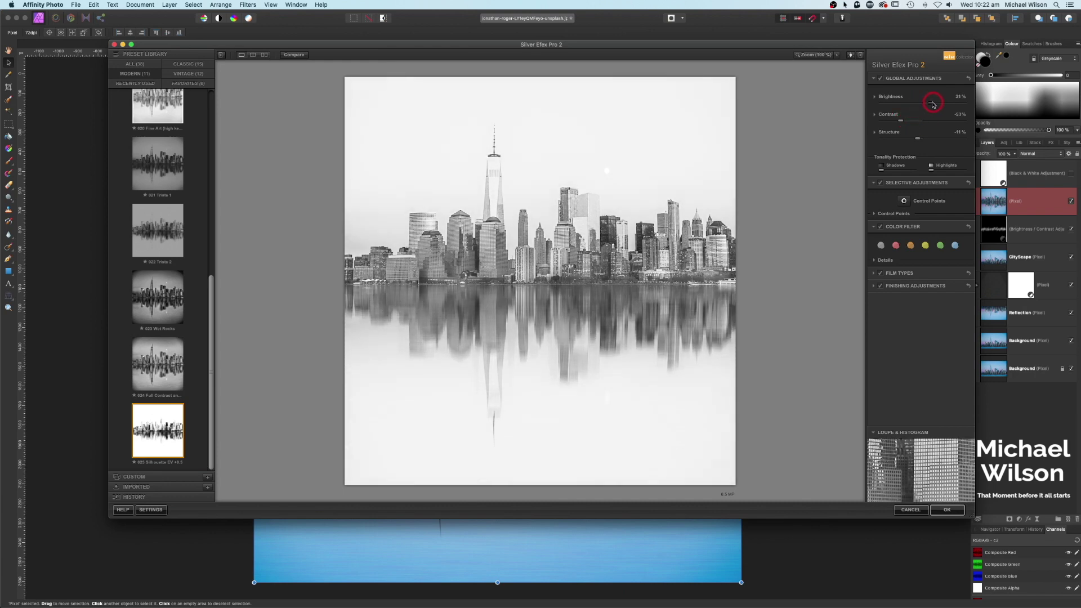
{"action": "left_click_drag", "start_coordinate": [920, 140], "coordinate": [929, 140]}
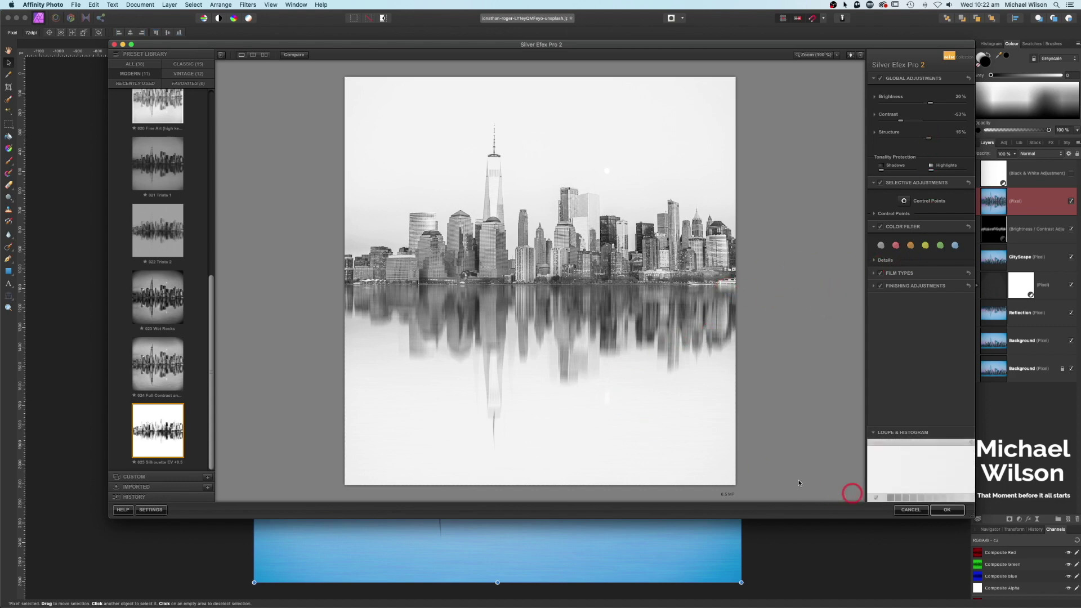
{"action": "left_click", "coordinate": [947, 510]}
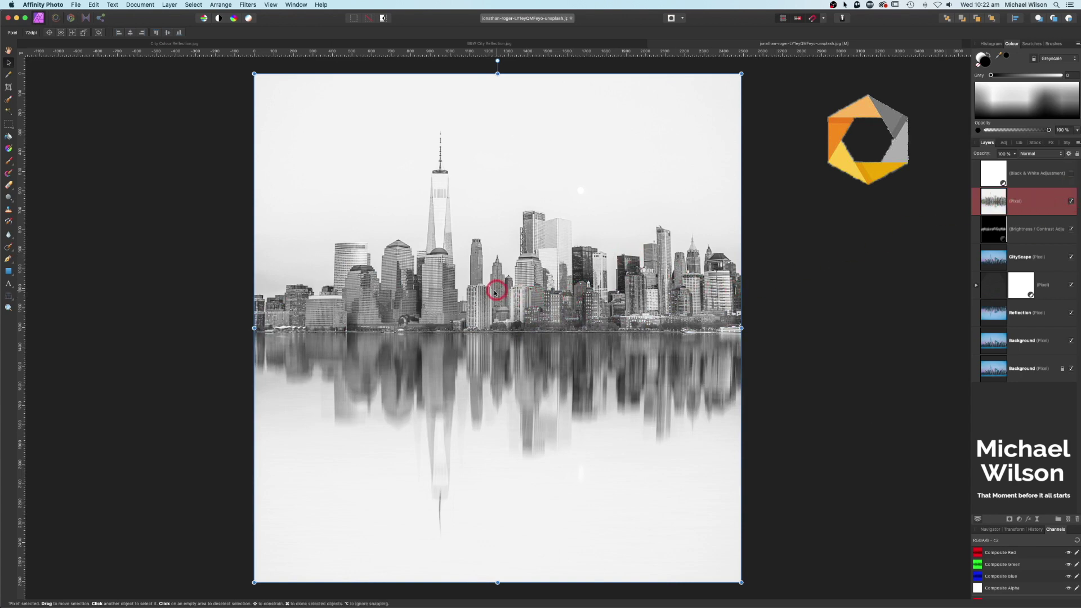
- Hide the Silver Efex pixel layer and toggle the Black & White adjustment on and off to compare the versions
{"action": "left_click", "coordinate": [1071, 201]}
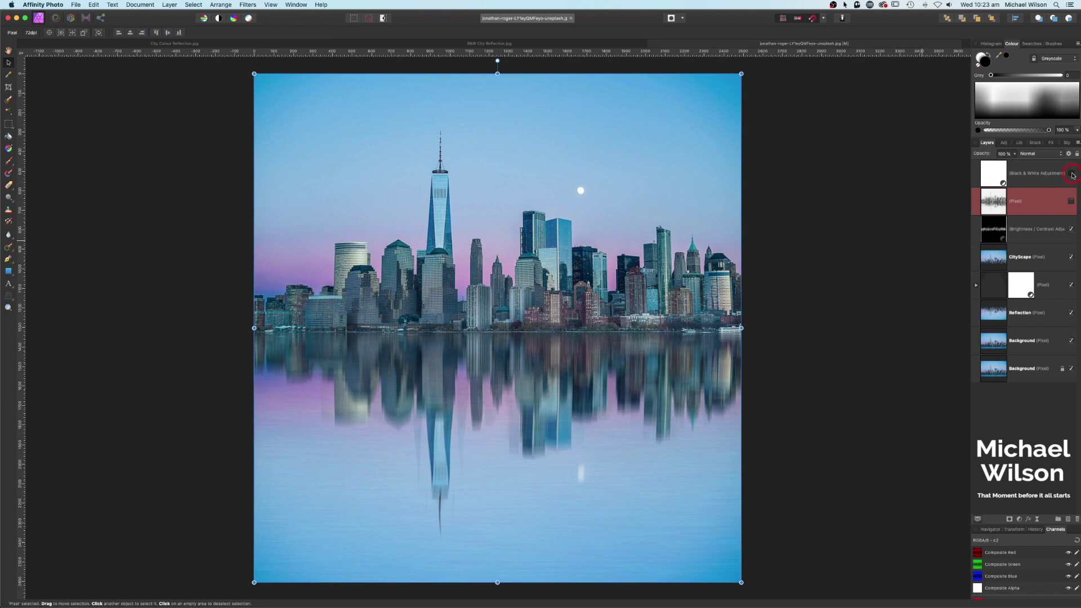
{"action": "left_click", "coordinate": [1071, 173]}
{"action": "left_click", "coordinate": [1072, 173]}
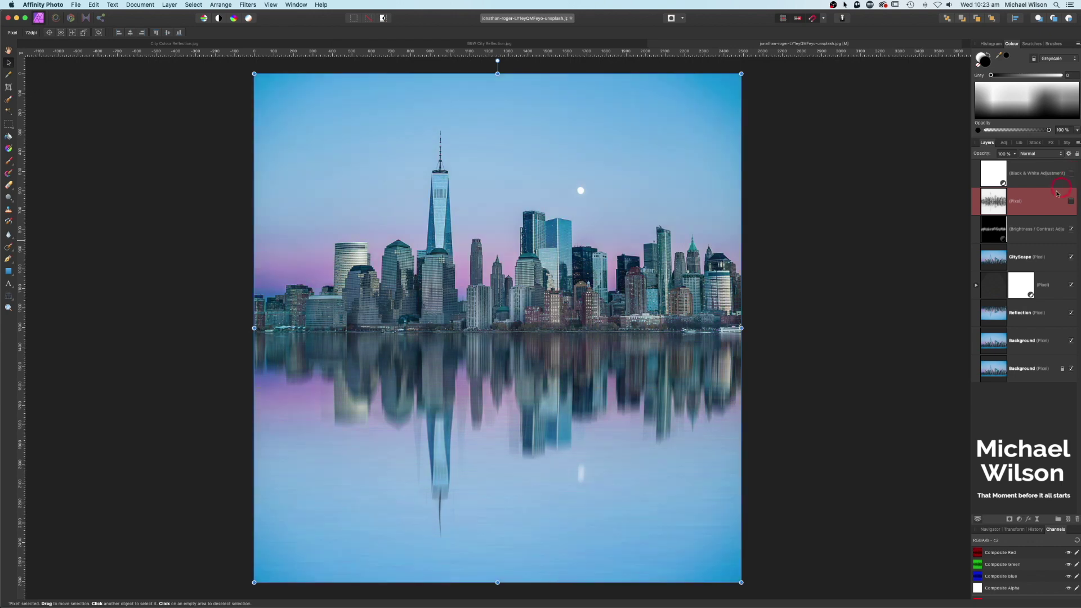